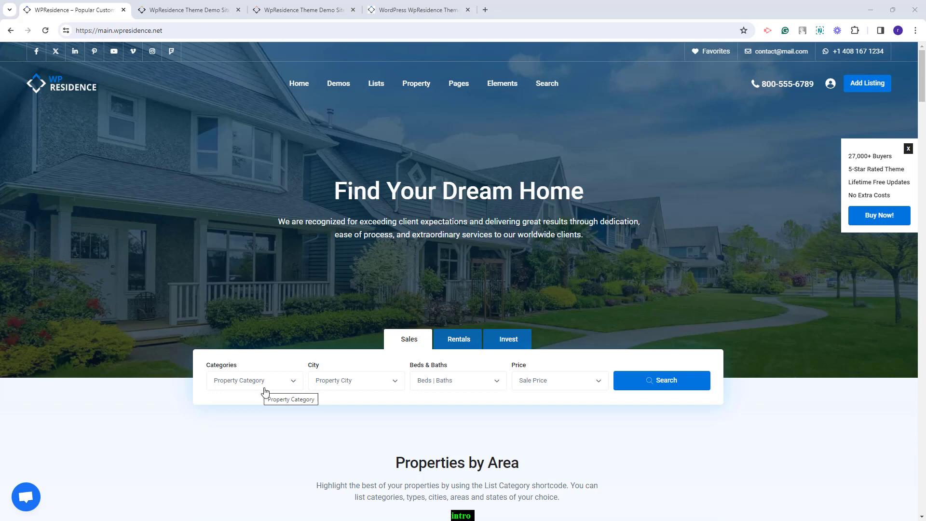
- Compare the San Jose and Reno demos' tabbed searches, then bring up the residence.wpestate.info homepage
key("ctrl+Tab")
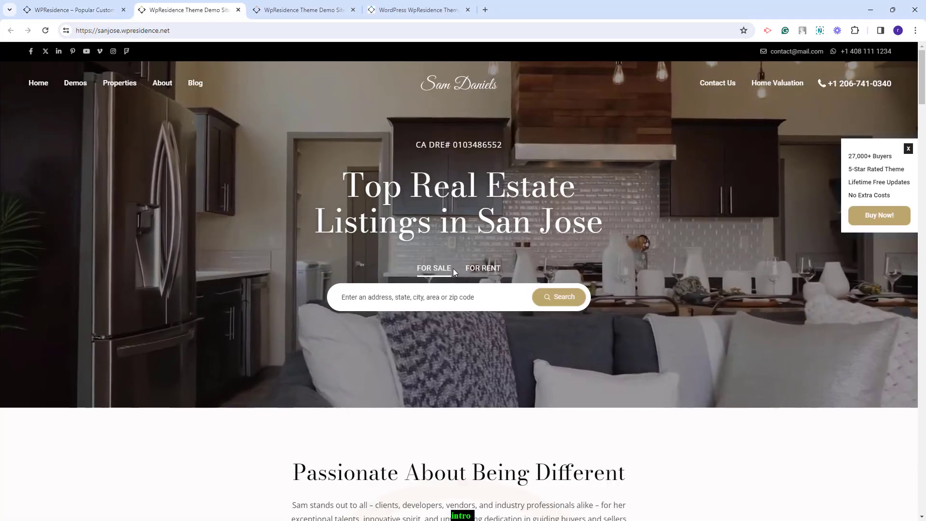
key("ctrl+Tab")
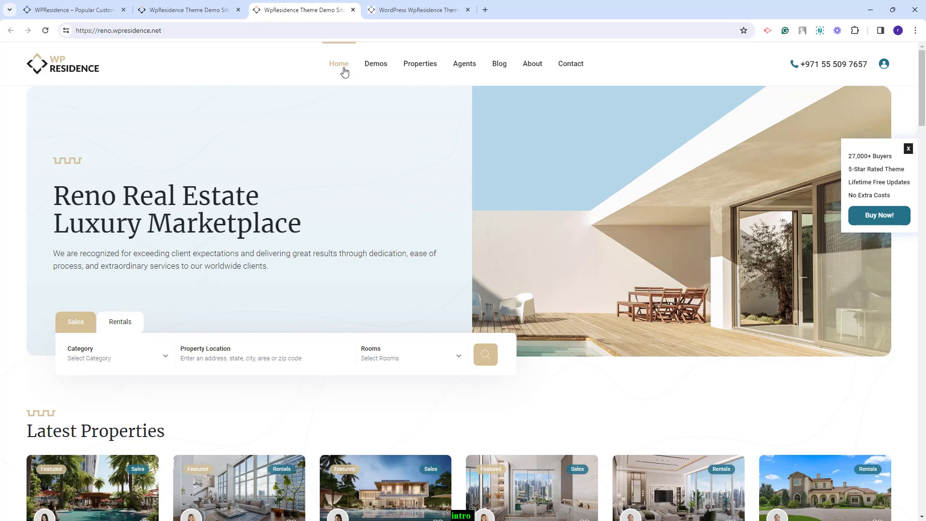
key("ctrl+Tab")
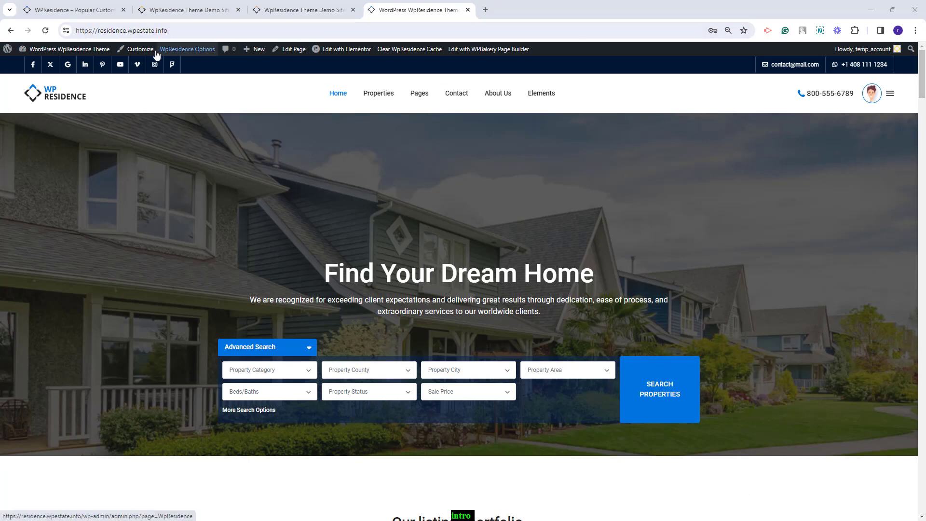
- Under Search > Advanced Search Form in WpResidence Options, choose the tabbed Type 6 layout and save
left_click(198, 50)
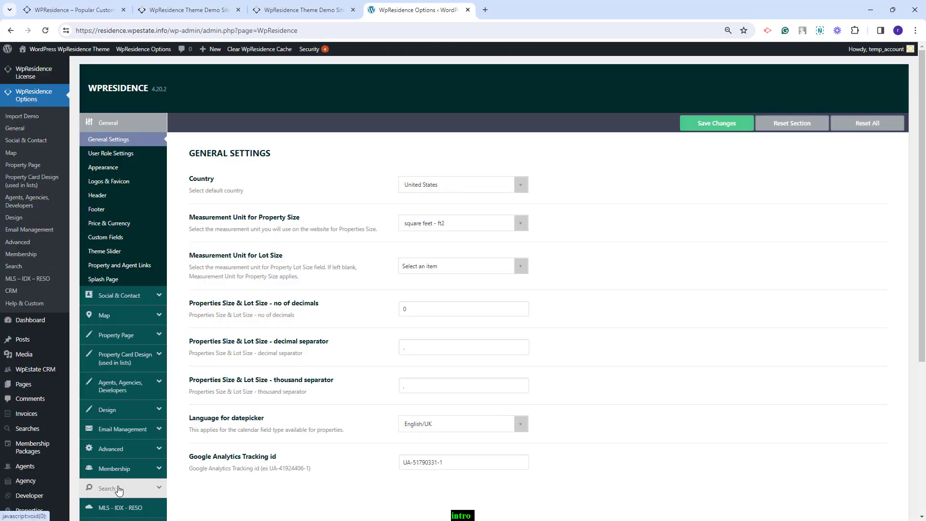
left_click(115, 489)
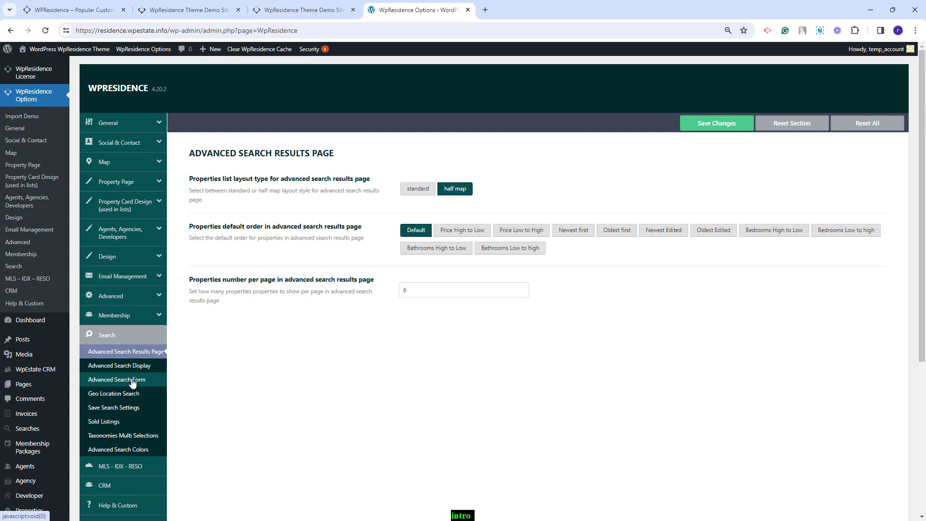
left_click(134, 384)
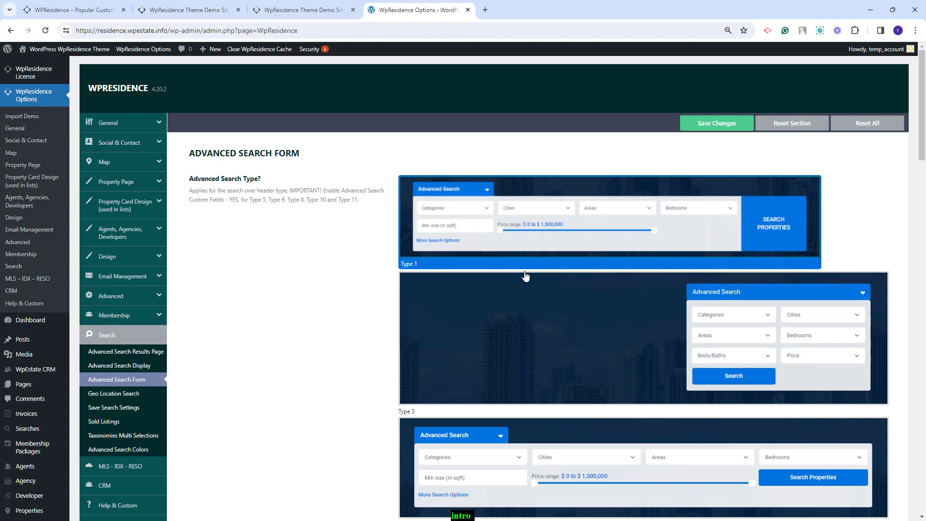
scroll(664, 218, "down", 5)
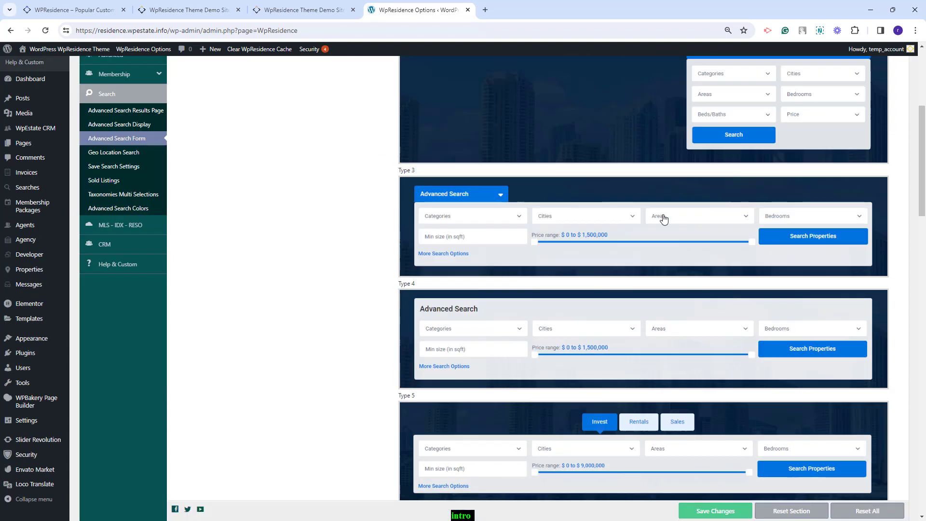
scroll(659, 207, "down", 1)
scroll(506, 273, "up", 5)
scroll(504, 272, "down", 3)
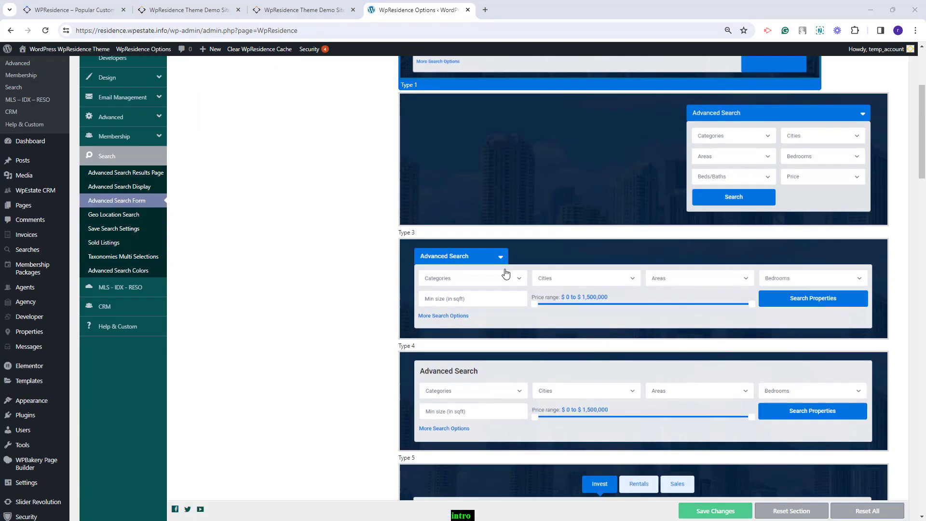
scroll(504, 271, "down", 4)
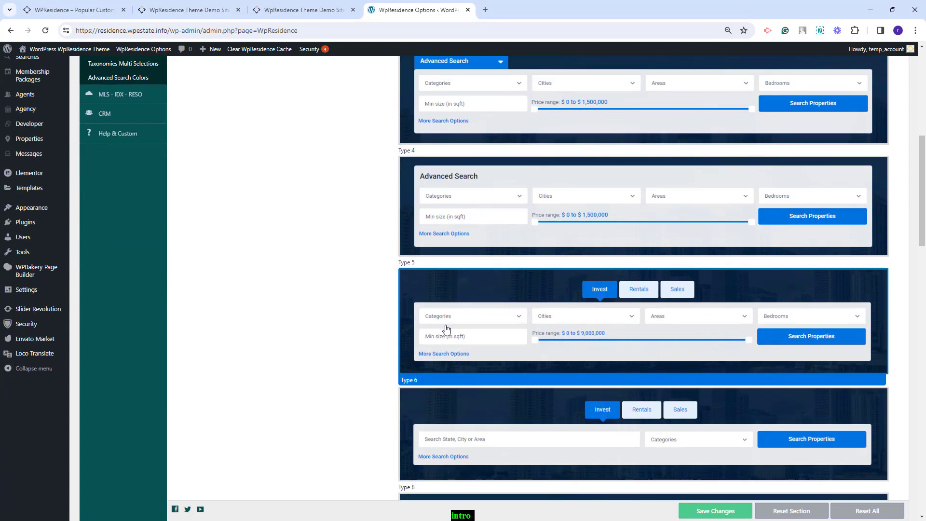
scroll(446, 328, "up", 8)
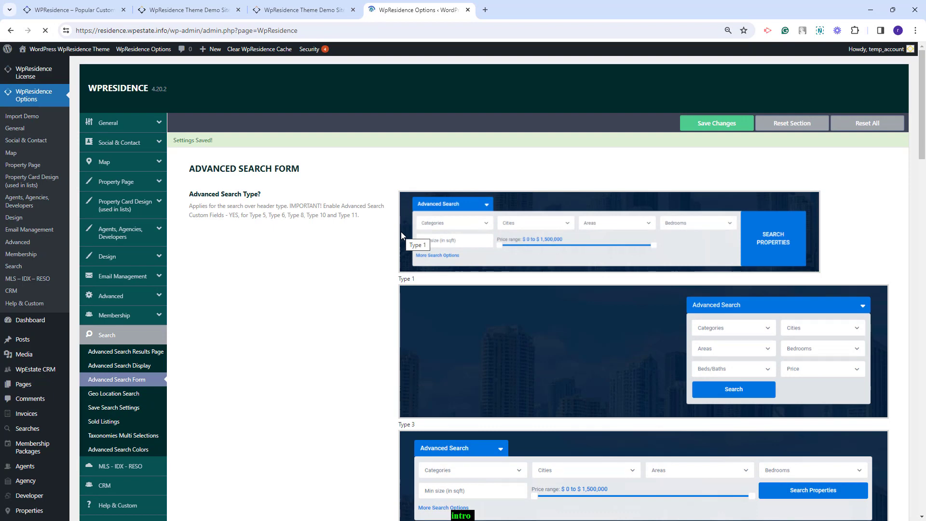
scroll(644, 179, "down", 15)
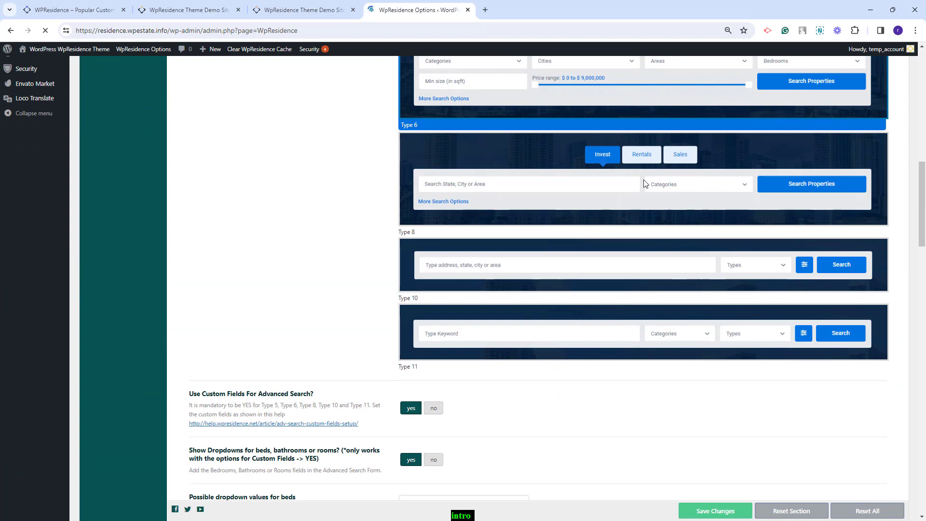
scroll(645, 184, "down", 2)
scroll(645, 183, "down", 1)
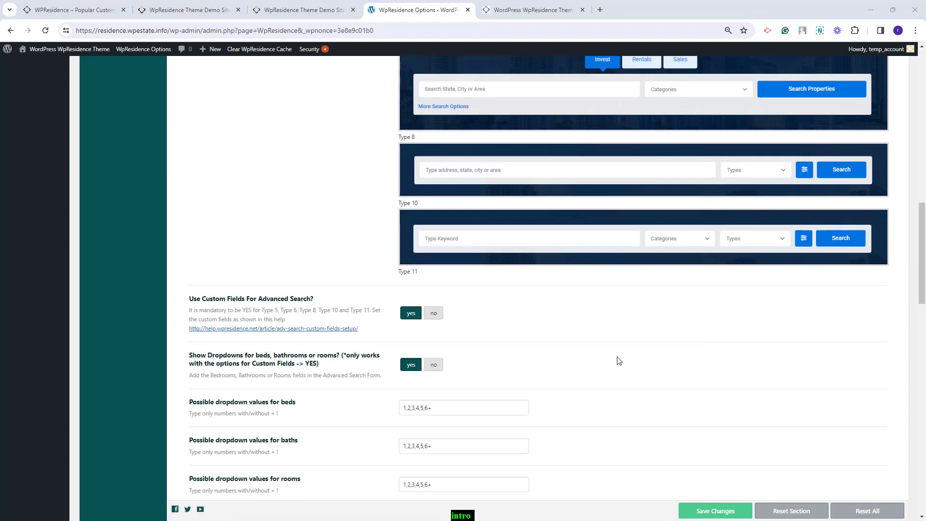
scroll(616, 360, "down", 4)
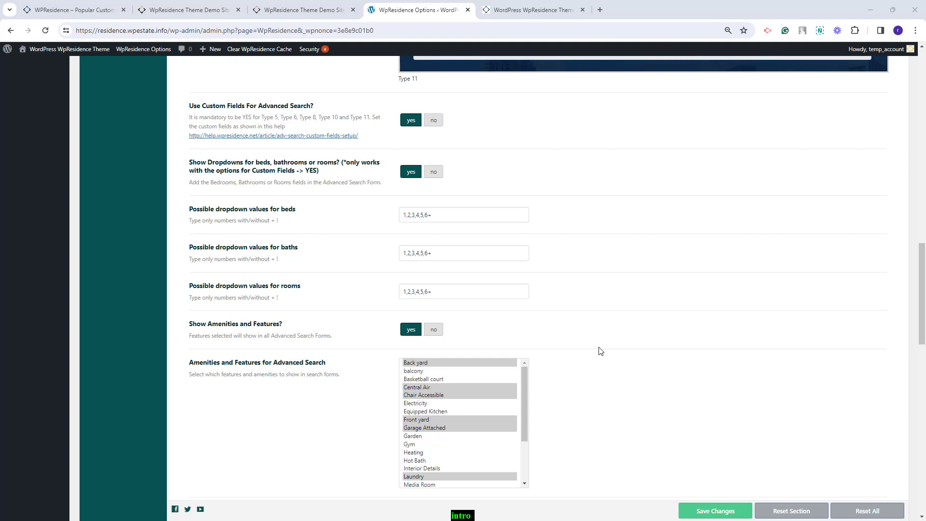
scroll(600, 350, "down", 3)
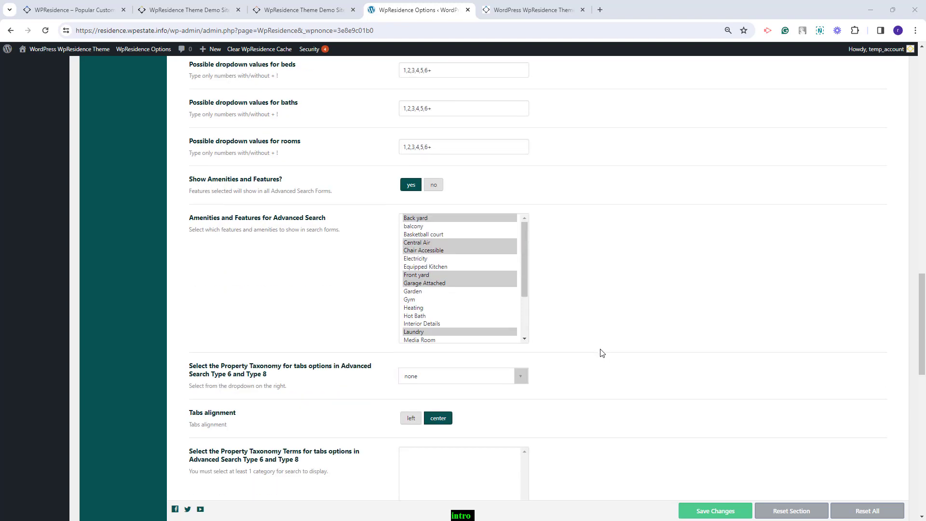
- Use Action Categories as the search tabs taxonomy with Sales and Rentals as terms, and save
left_click(462, 378)
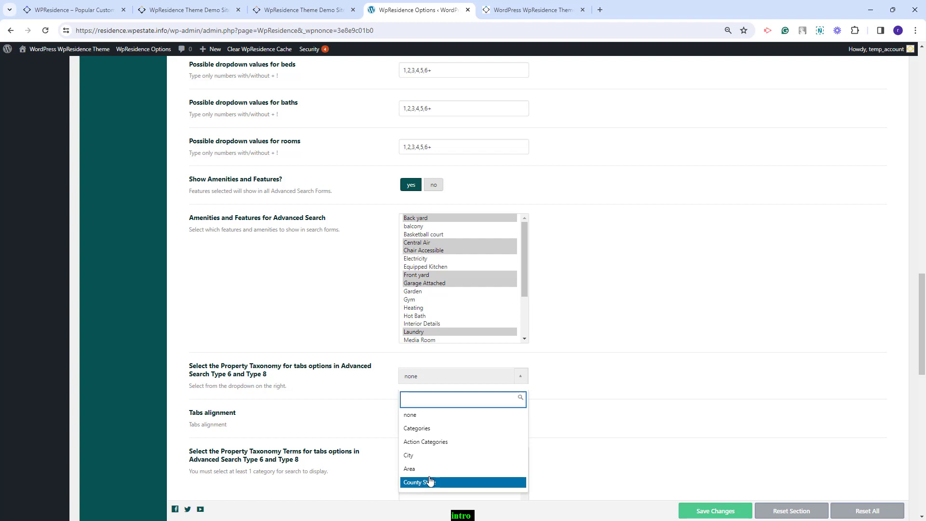
left_click(427, 443)
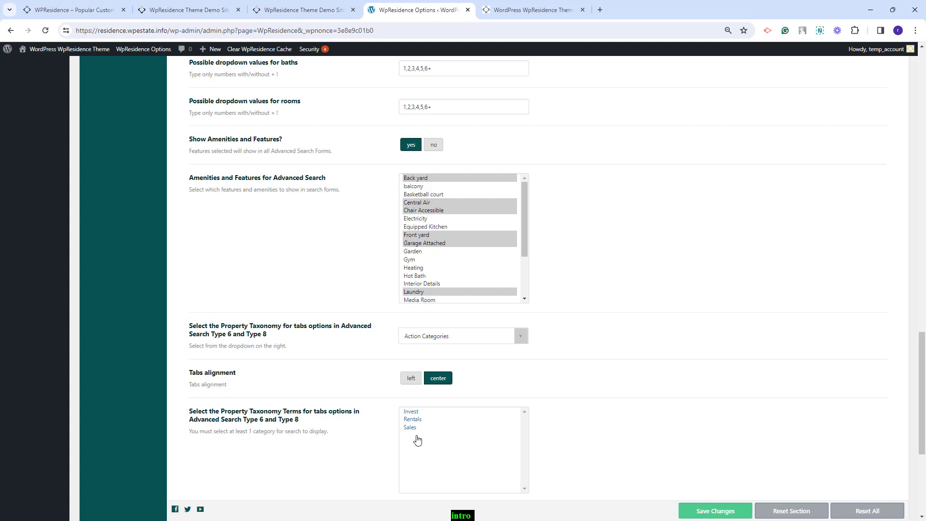
left_click(413, 429)
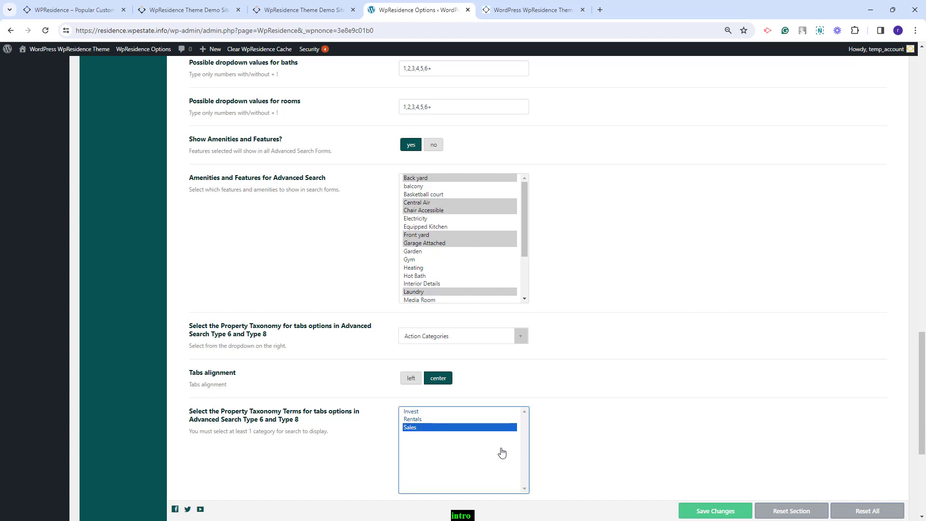
left_click(415, 420, "ctrl")
left_click(776, 510)
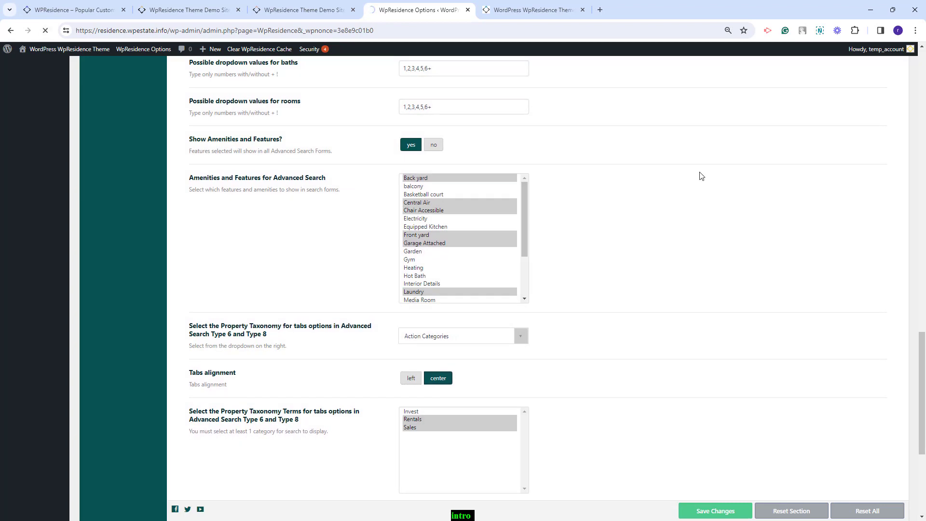
- Scroll down to review the Rentals and Sales search form setups
scroll(566, 282, "down", 7)
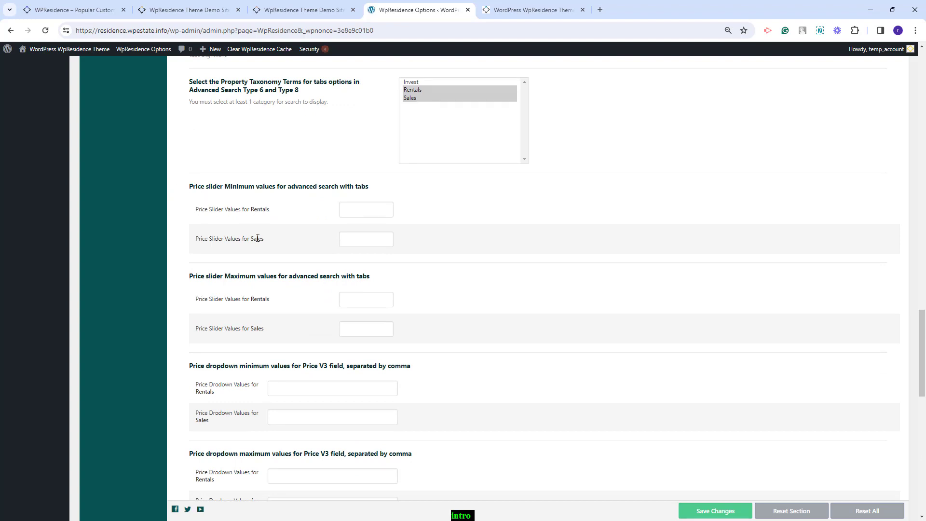
scroll(261, 243, "down", 9)
scroll(258, 241, "down", 1)
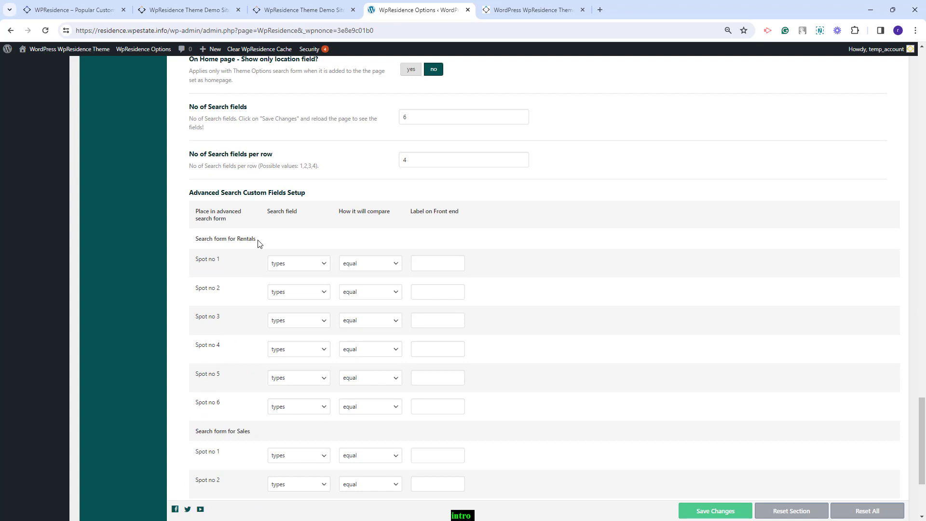
double_click(252, 240)
left_click(243, 431)
double_click(244, 432)
- Change the number of search fields from 6 to 7 and save
left_click(408, 117)
left_click_drag(424, 117, 372, 119)
type("7")
key("Return")
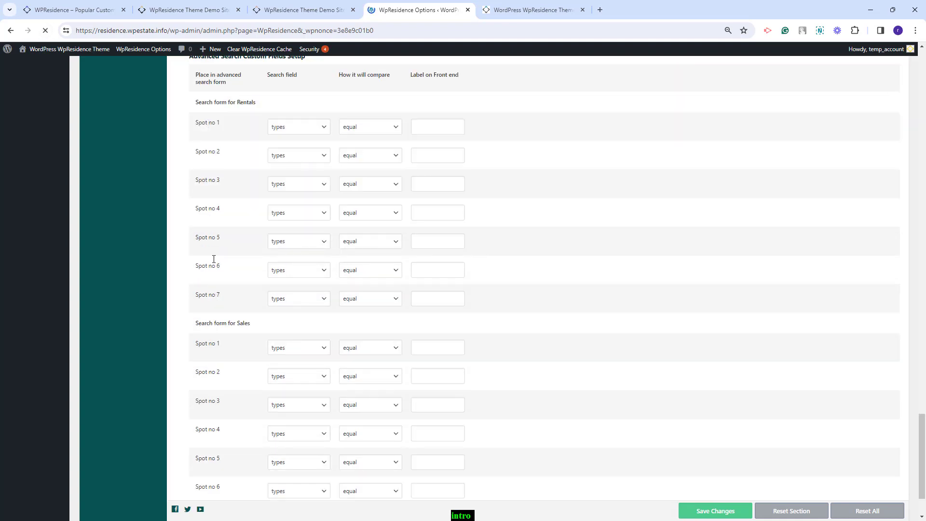
- Set Rentals spot 1 to categories, compared with like and labelled 'Categories'
left_click(313, 130)
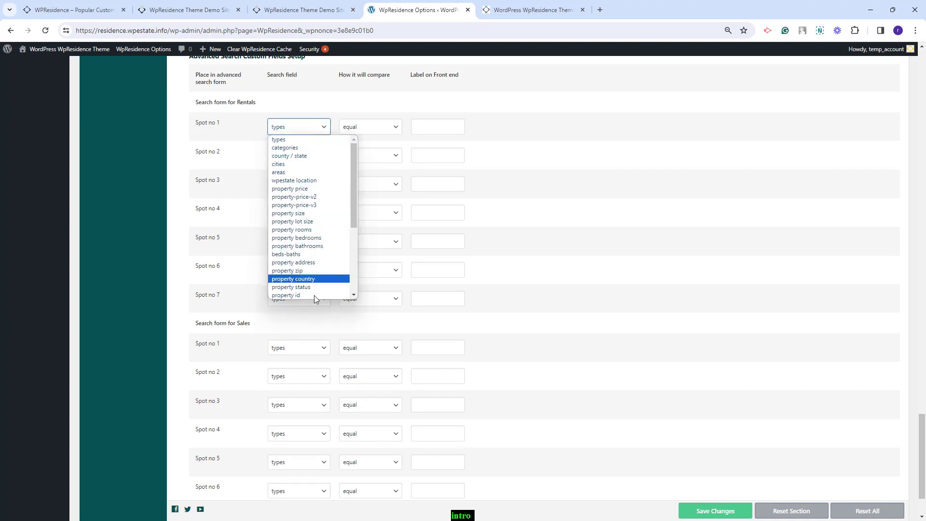
scroll(306, 183, "down", 3)
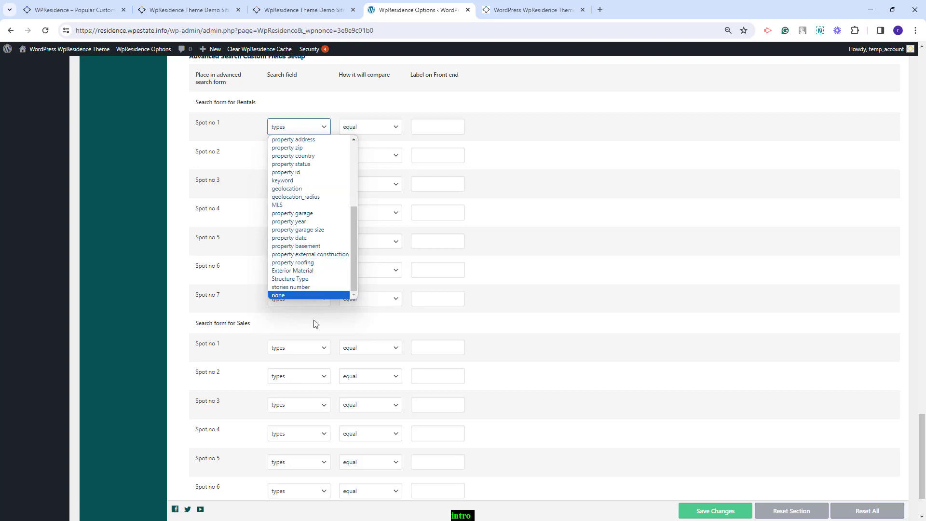
scroll(308, 217, "up", 3)
left_click(284, 147)
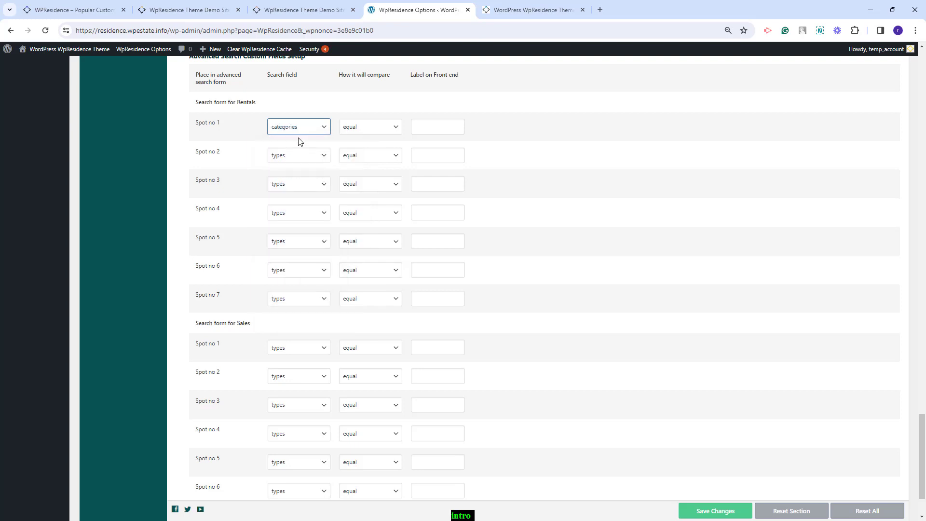
left_click(355, 131)
left_click(354, 165)
left_click(435, 129)
type("Categories")
- Set Rentals spots 2, 3 and 4 to property bedrooms, bathrooms and rooms
left_click(302, 156)
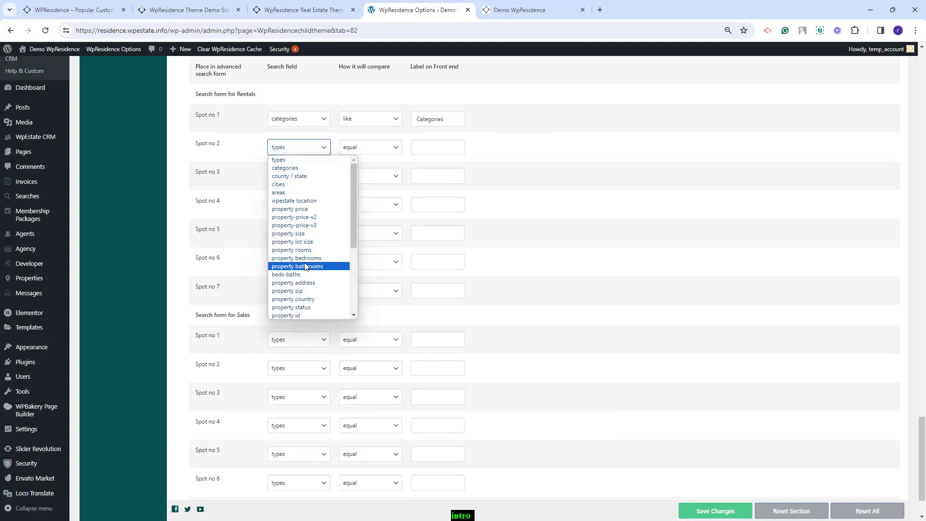
left_click(296, 258)
left_click(292, 178)
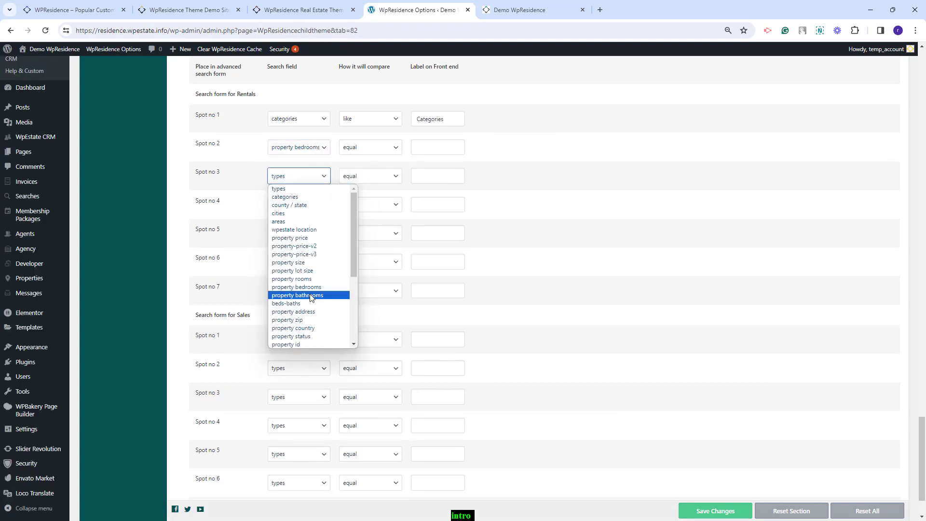
left_click(311, 295)
left_click(290, 204)
left_click(299, 307)
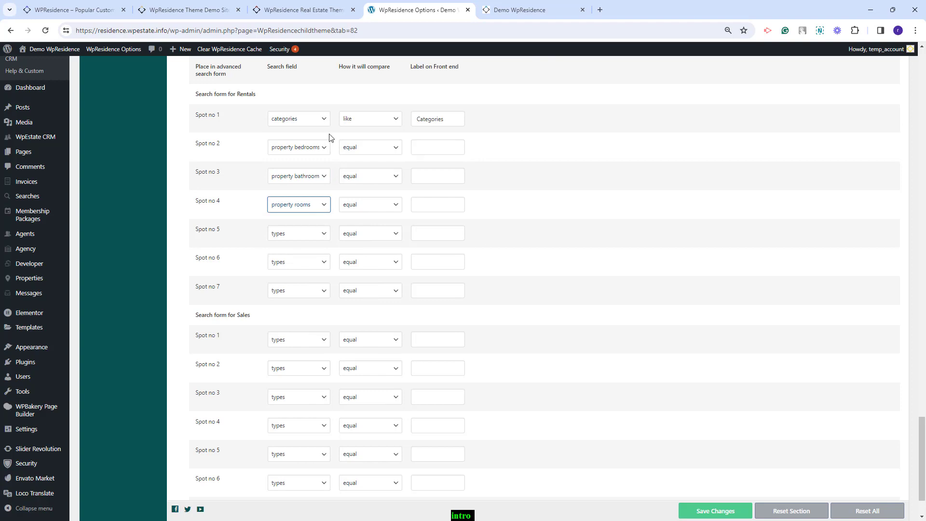
- Make the bedrooms, bathrooms and rooms spots compare with like
left_click(356, 153)
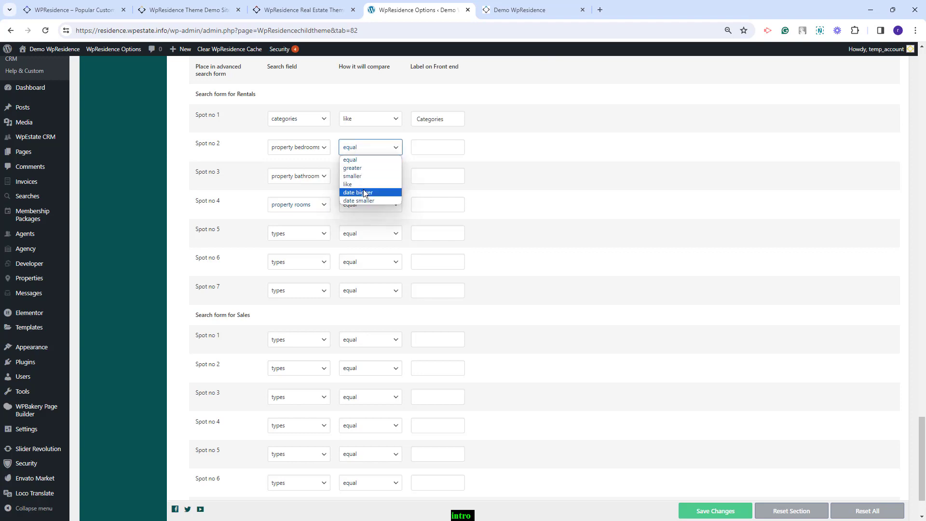
left_click(367, 184)
left_click(370, 176)
left_click(357, 213)
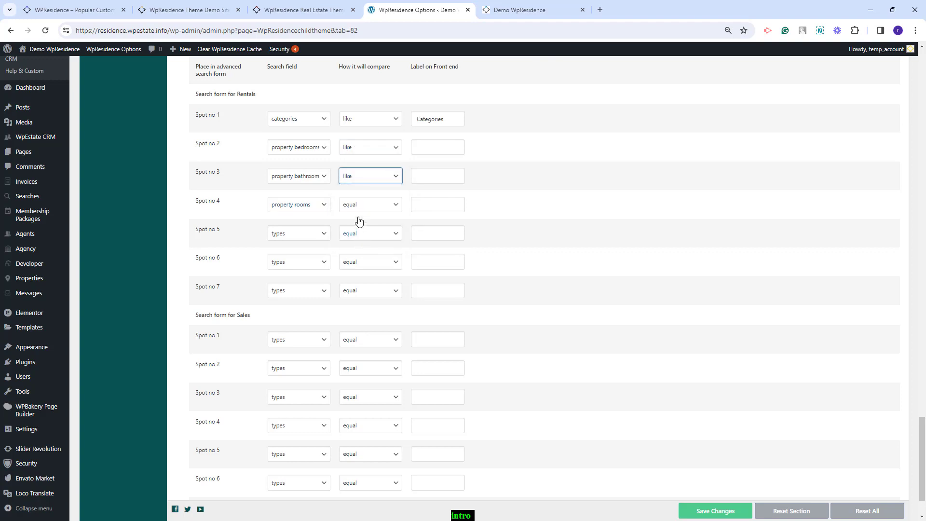
left_click(360, 206)
left_click(357, 241)
left_click(393, 147)
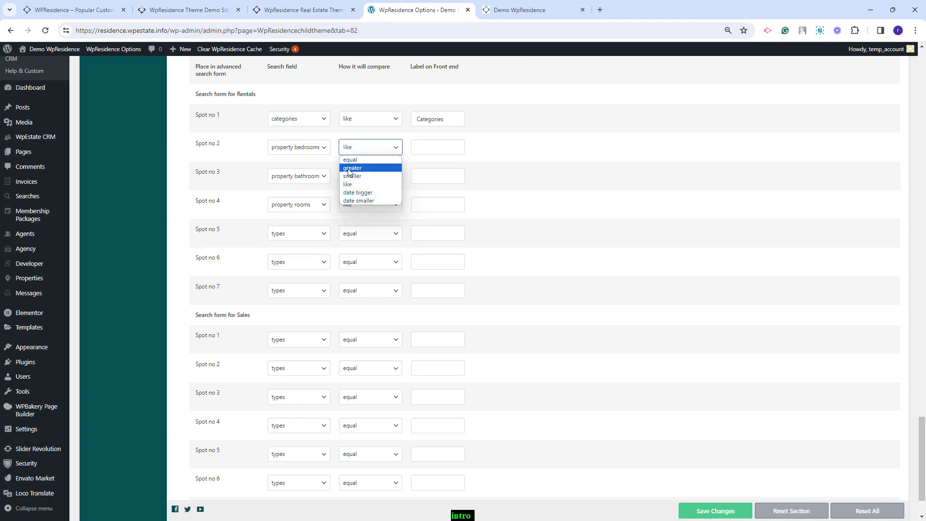
left_click(447, 152)
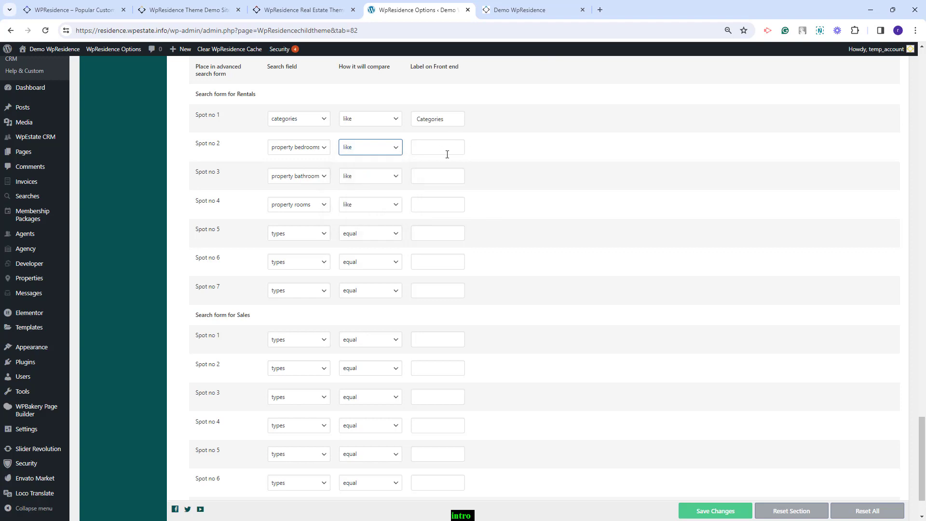
left_click(450, 148)
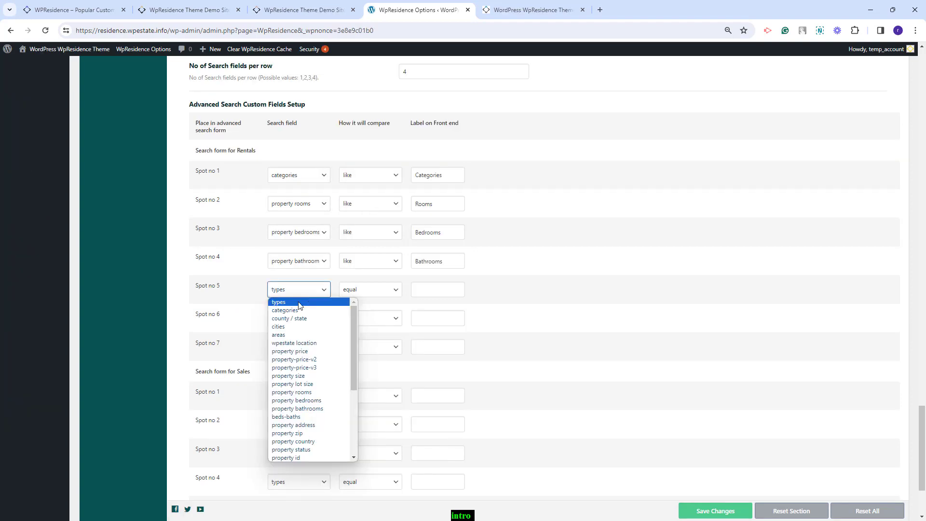
- Set spot 5 to beds-baths labelled 'Beds /Baths' and spot 6 to cities labelled 'Cities'
left_click(289, 416)
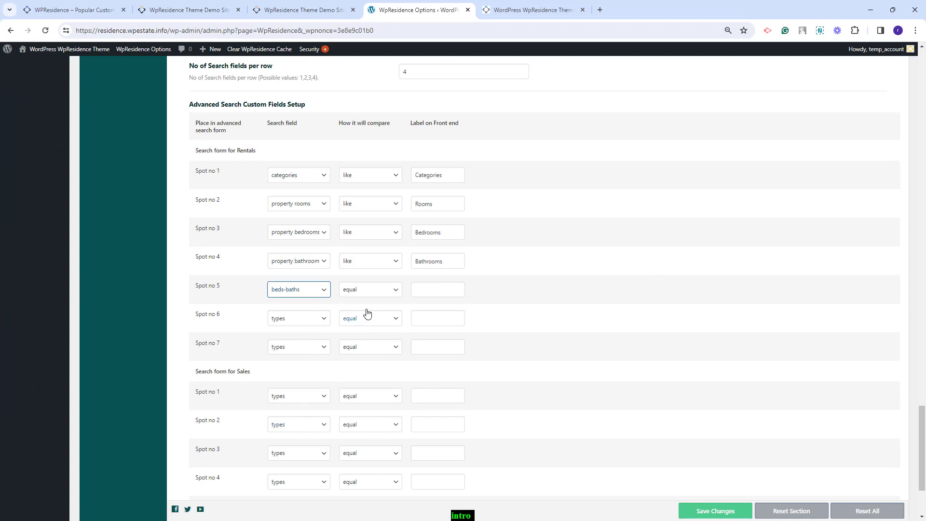
left_click(309, 319)
left_click(273, 359)
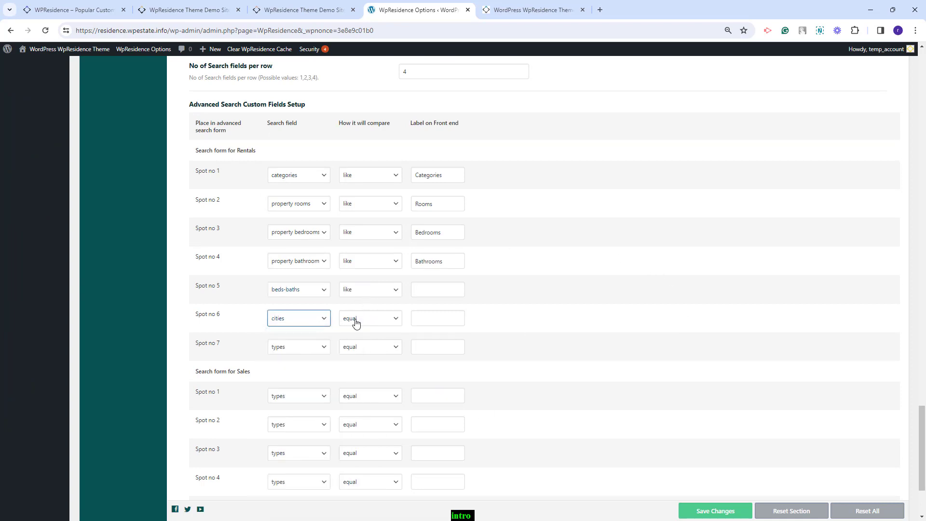
left_click(437, 289)
type("Beds /Baths")
left_click(436, 317)
type("Cities")
- Set Rentals spot 7 to property price
left_click(287, 351)
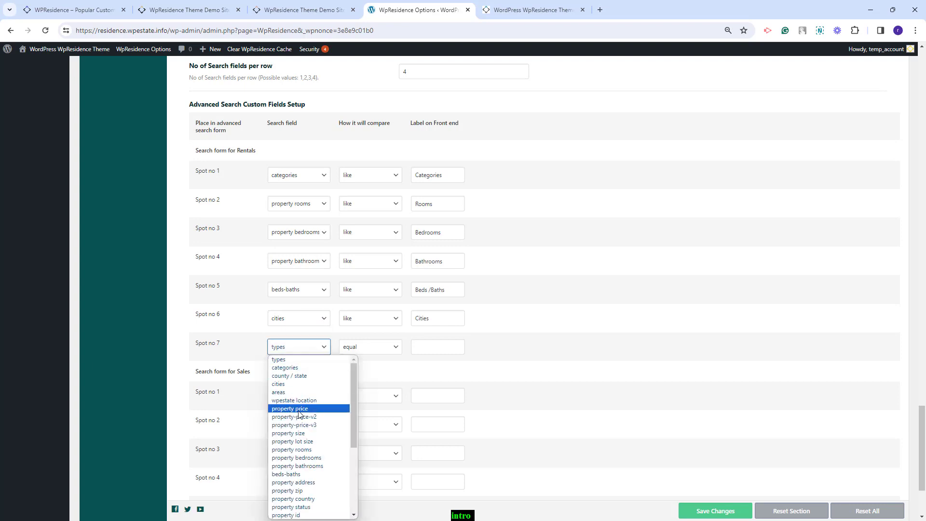
left_click(288, 410)
left_click(310, 351)
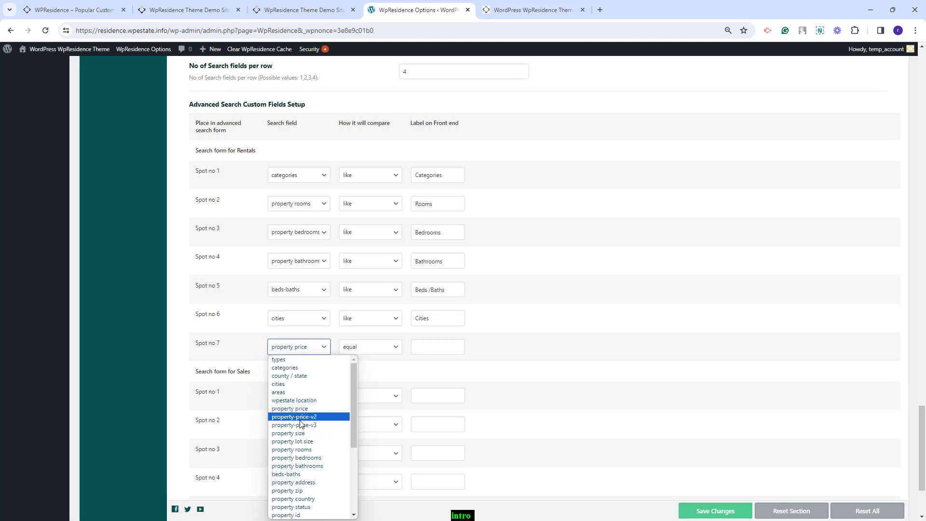
scroll(428, 254, "down", 1)
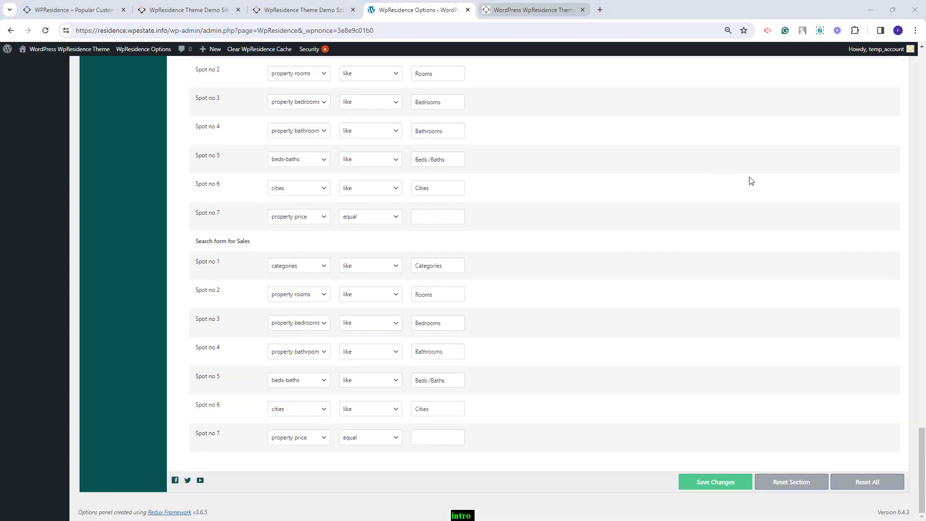
- On the live site, preview the Sales form, its Beds/Baths picker and Rentals form, then return to the options
key("ctrl+Tab")
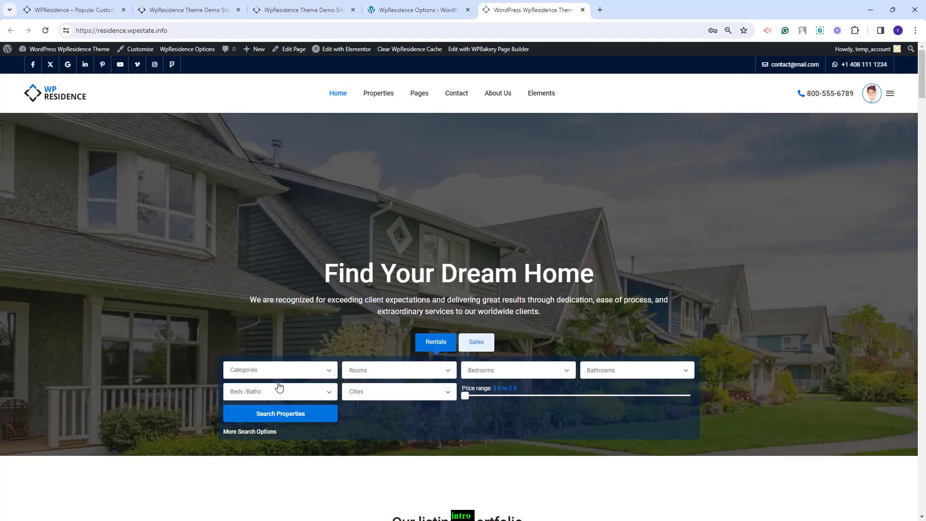
left_click(473, 342)
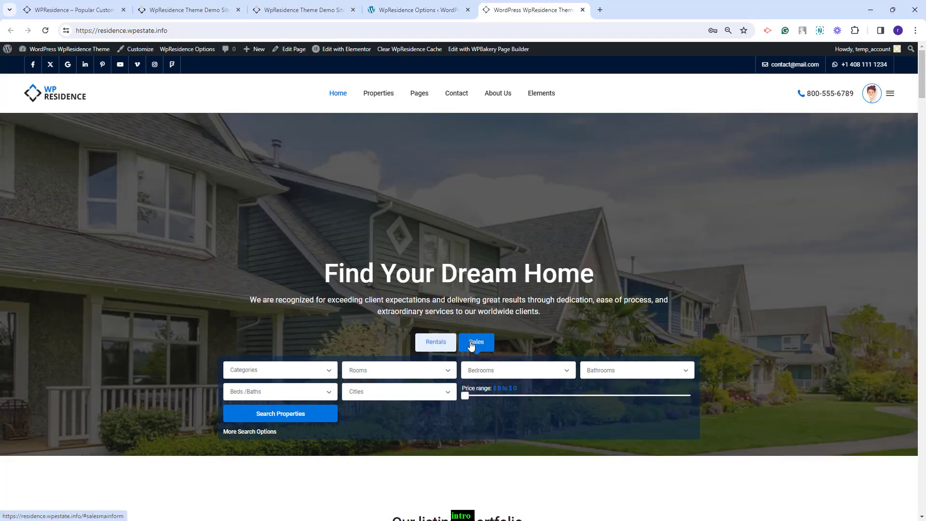
left_click(265, 395)
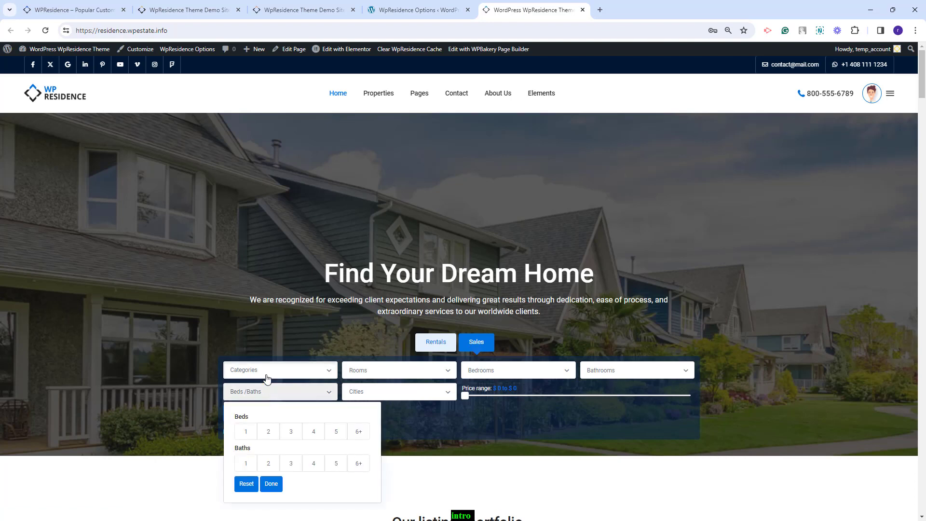
left_click(267, 379)
left_click(442, 343)
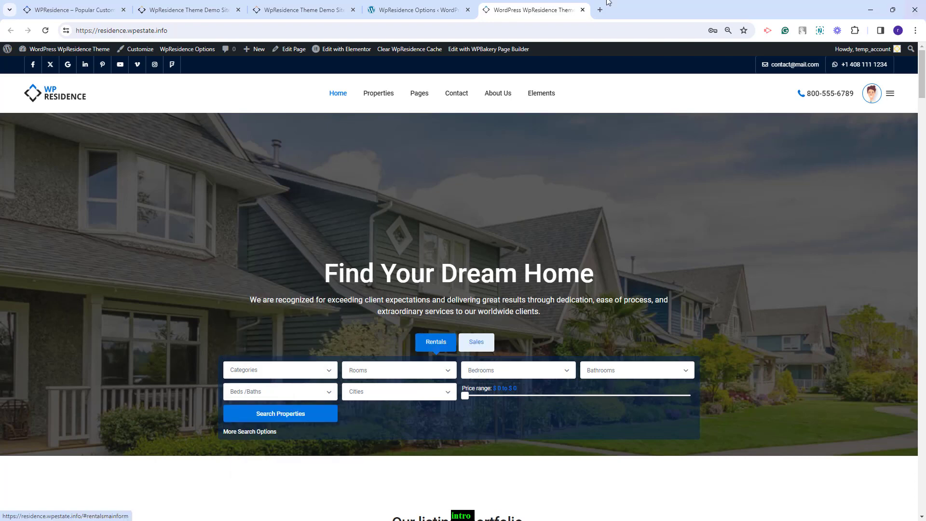
left_click(394, 13)
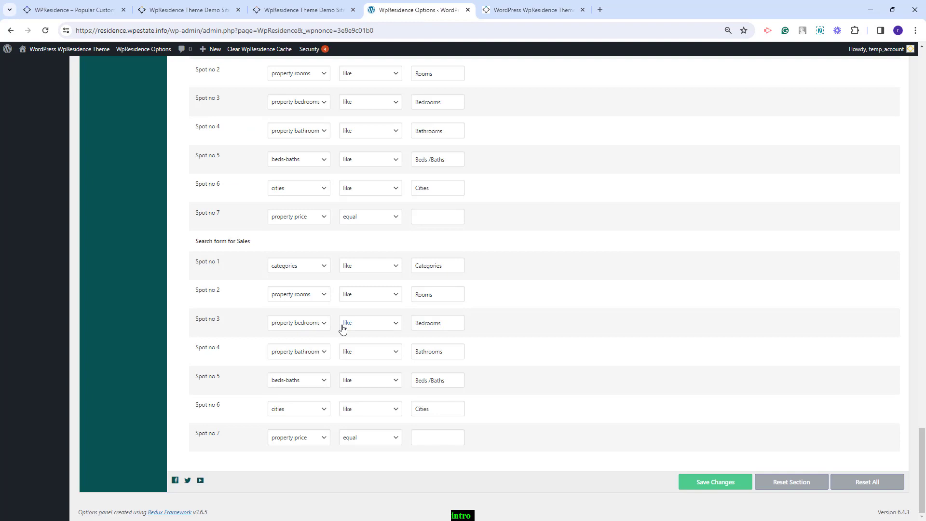
scroll(337, 328, "up", 4)
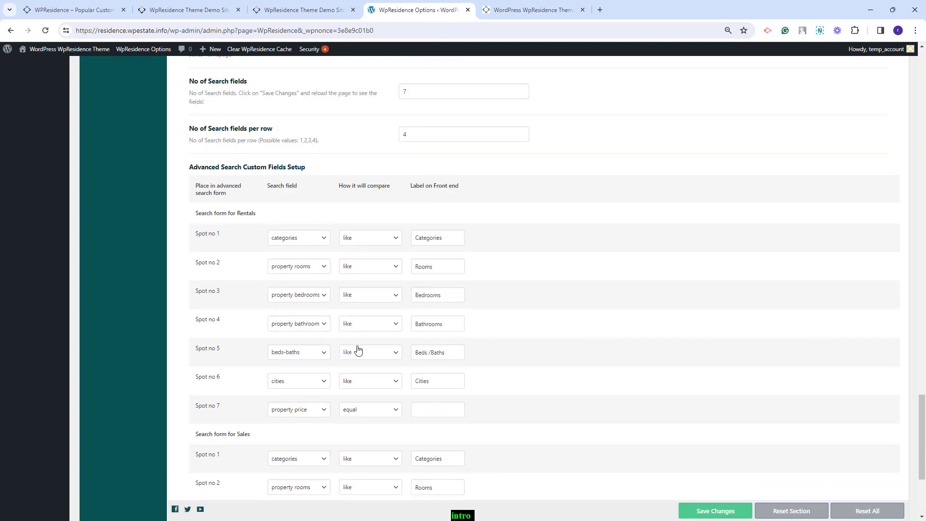
- Check the Rooms, Bedrooms and Bathrooms dropdown values on the live site, then return to the options
scroll(604, 222, "up", 9)
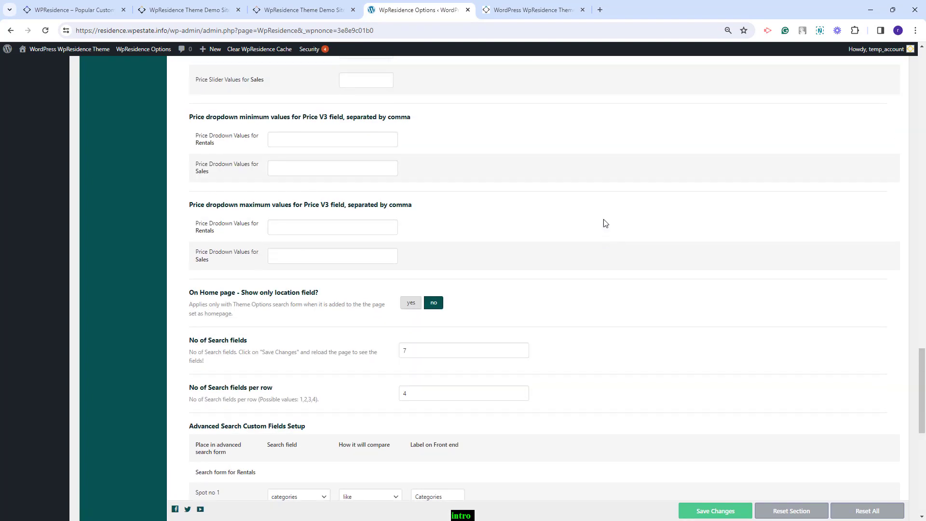
scroll(607, 223, "up", 12)
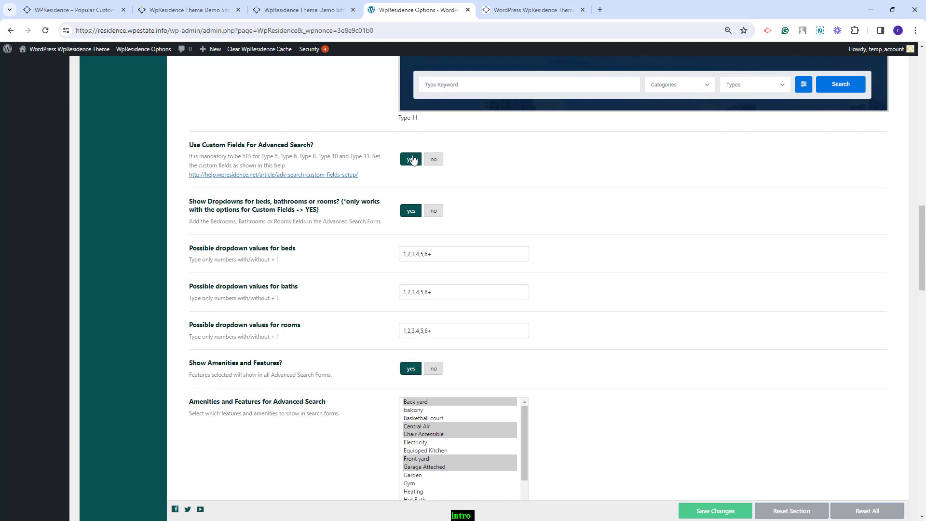
left_click(539, 12)
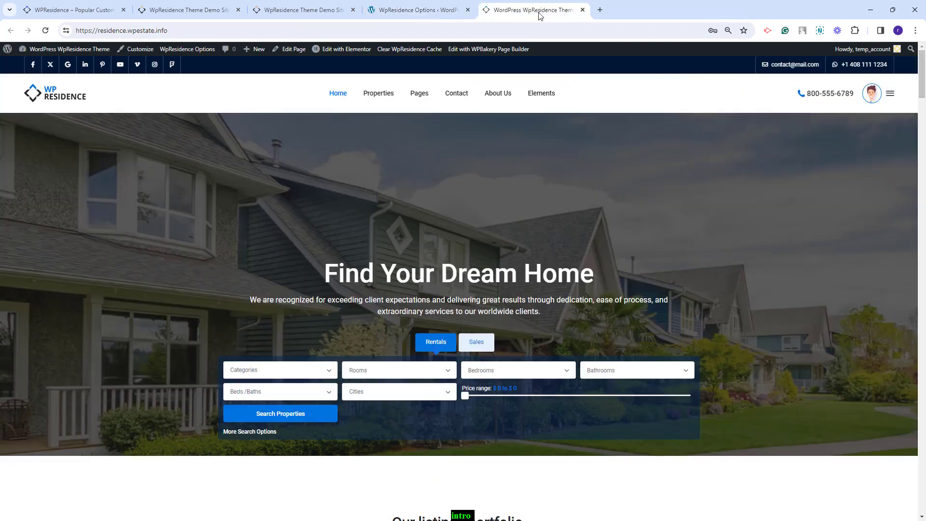
left_click(414, 370)
left_click(542, 372)
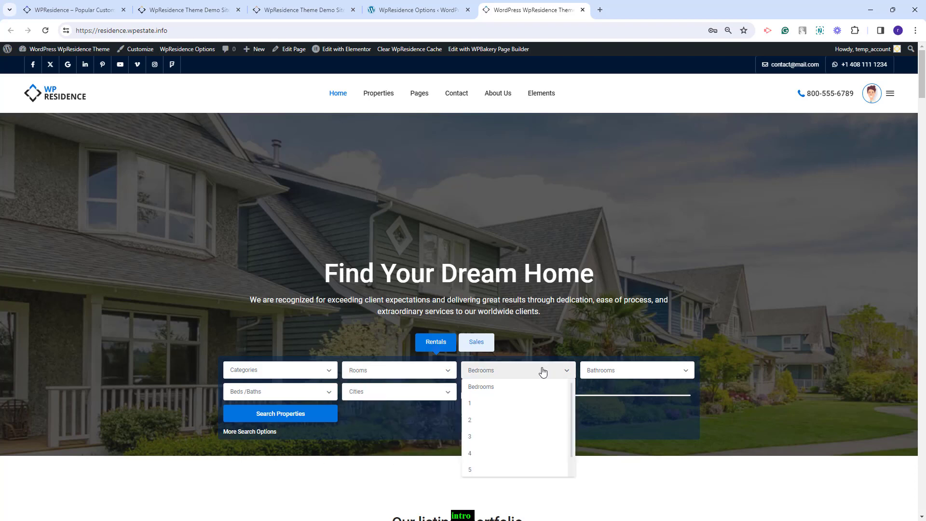
left_click(637, 371)
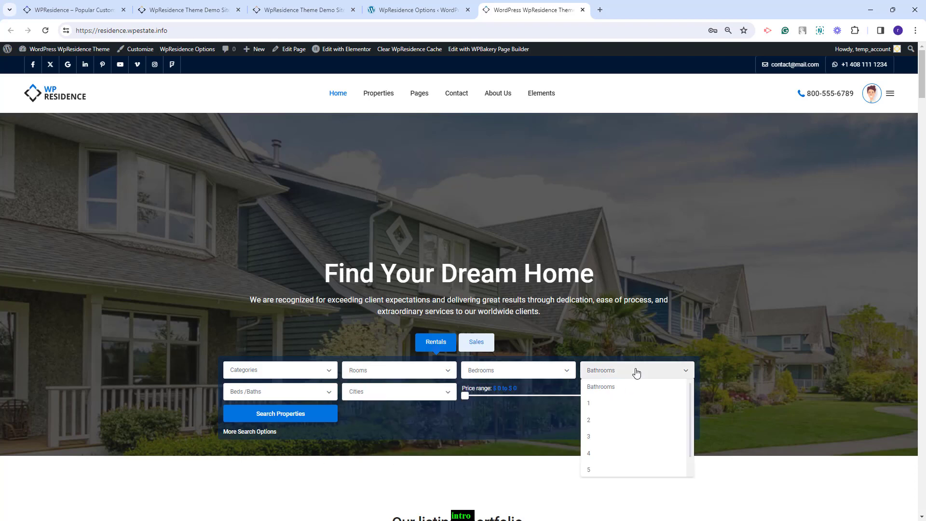
left_click(423, 11)
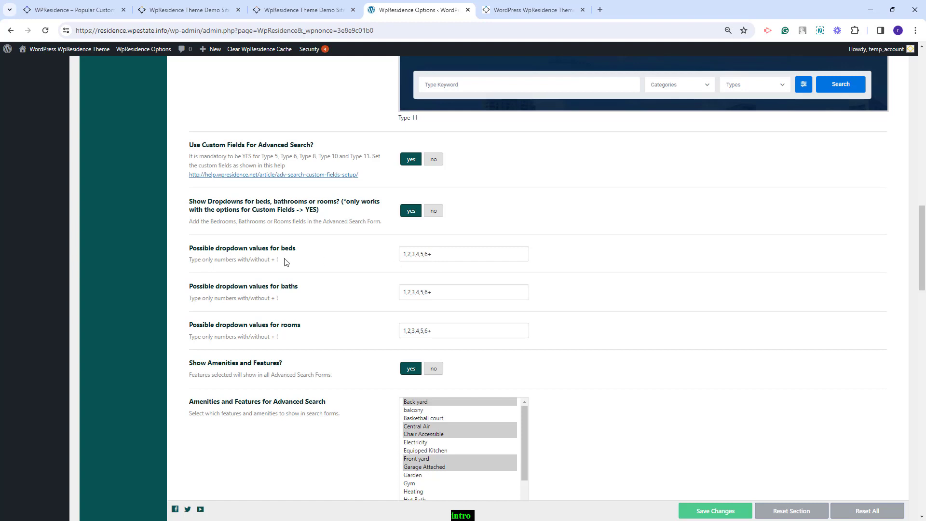
- Add 23 at the start of the beds dropdown values and save
double_click(430, 254)
left_click(464, 335)
type("23,")
left_click(705, 514)
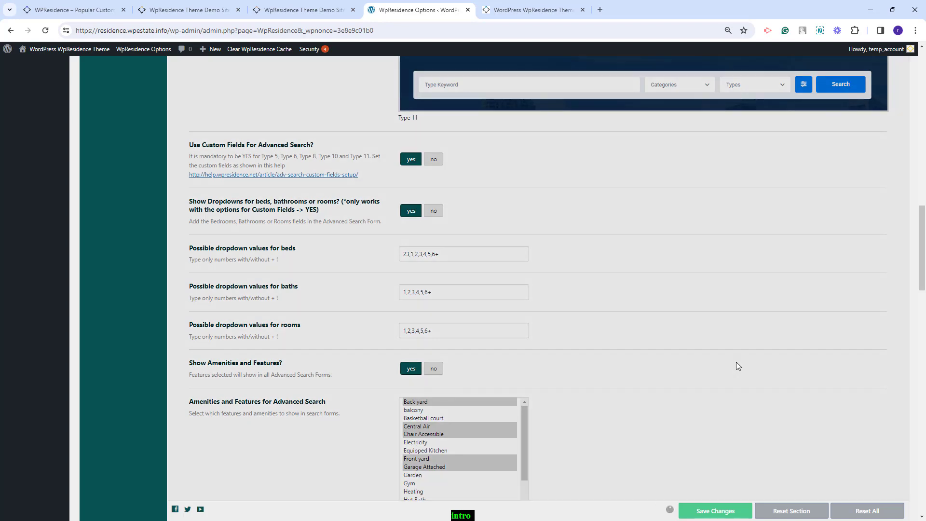
- Confirm 23 appears under Bedrooms on the live site, then delete it from the beds values
key("ctrl+Tab")
left_click(47, 32)
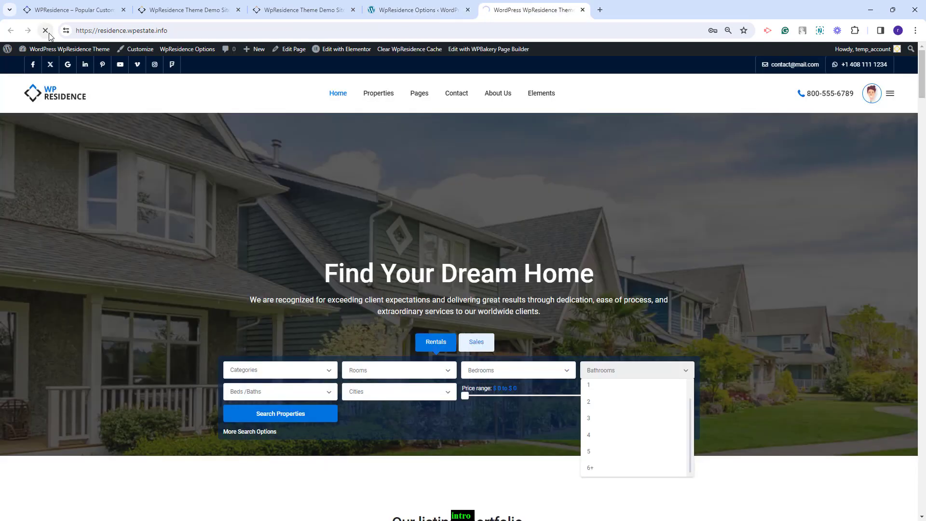
left_click(513, 371)
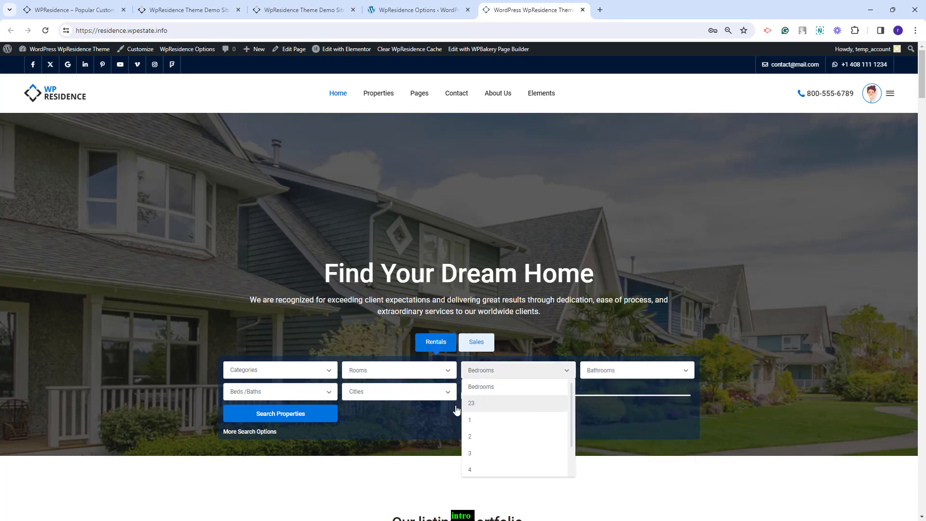
left_click(415, 10)
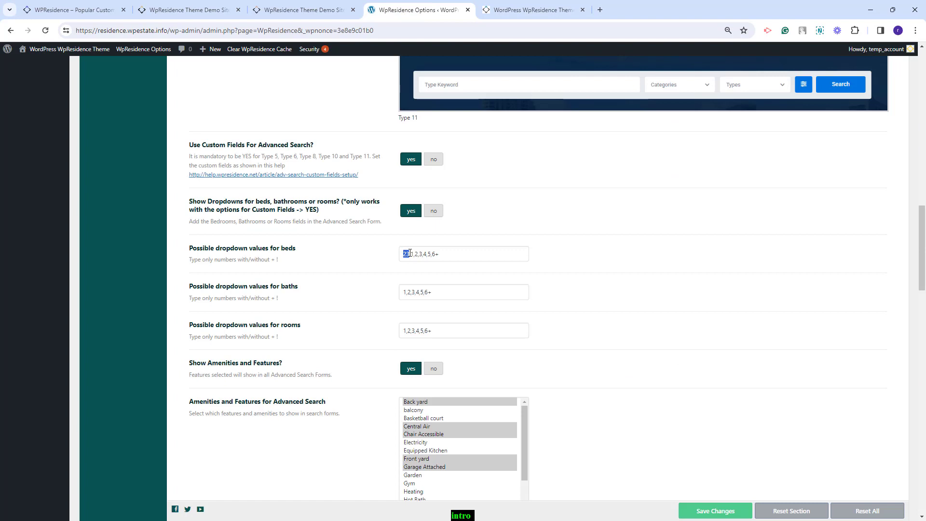
key("BackSpace")
scroll(473, 228, "down", 1)
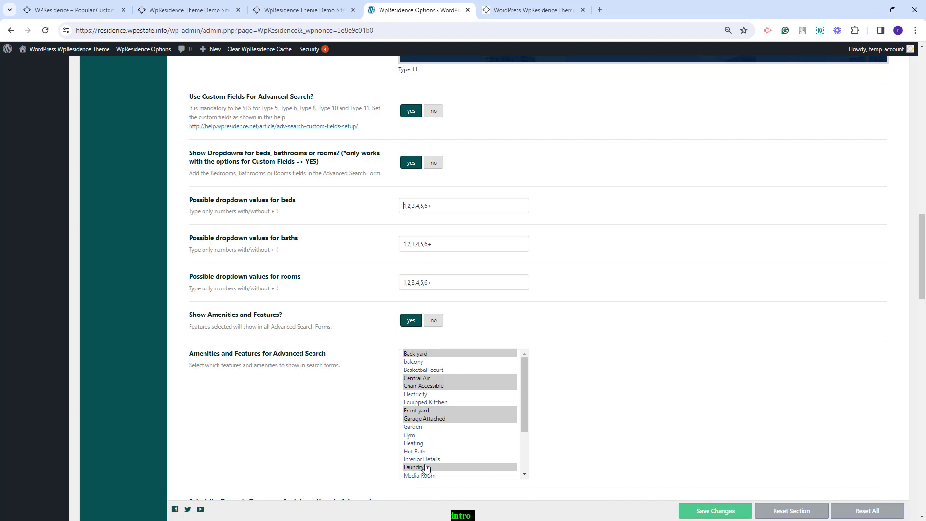
- On the live site, close the Bedrooms list and view the amenities under more search options, then return to the options
scroll(437, 376, "down", 2)
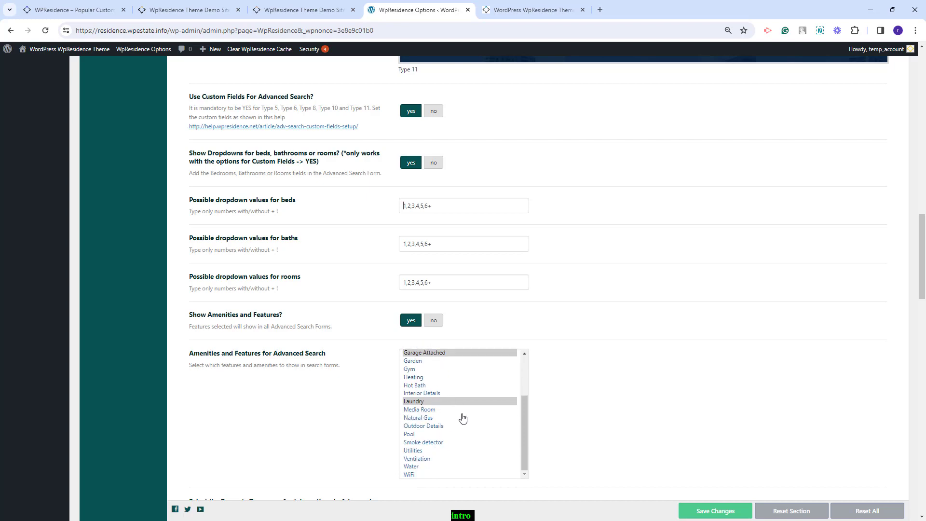
scroll(460, 416, "up", 2)
left_click(538, 12)
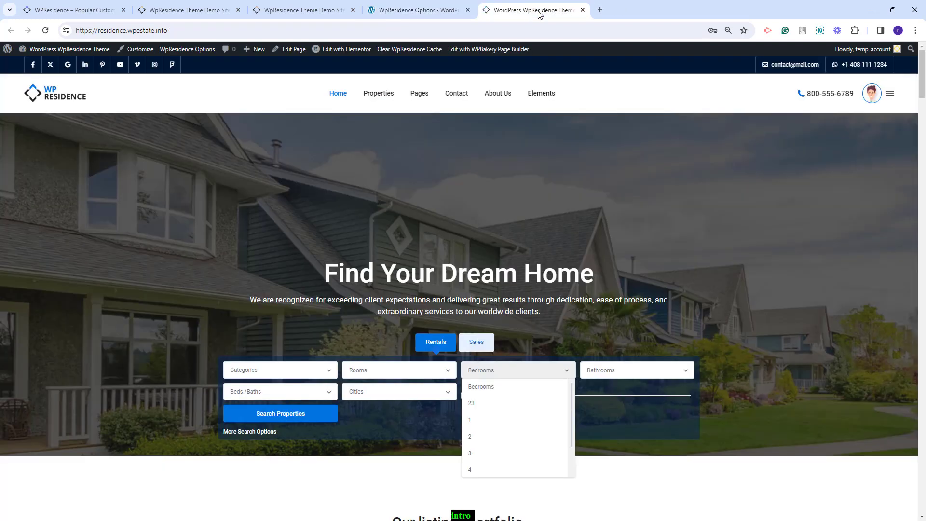
left_click(620, 412)
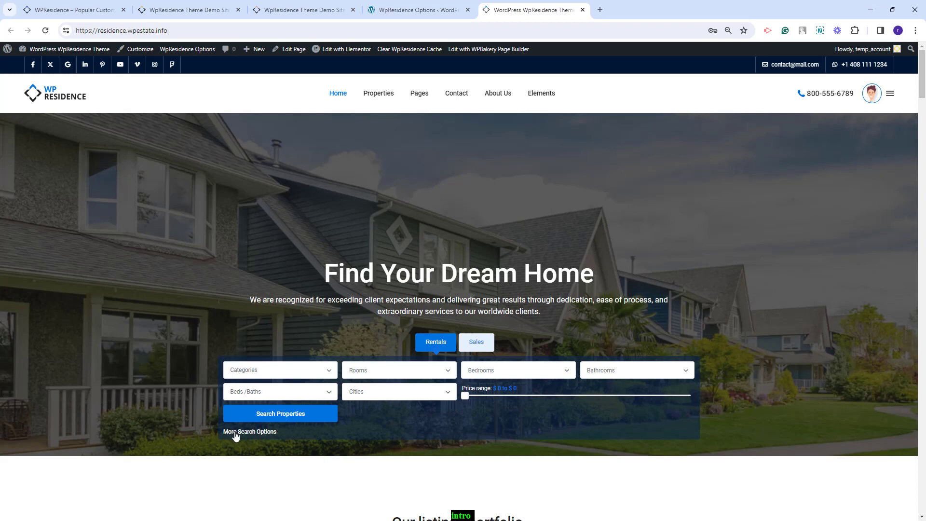
left_click(235, 432)
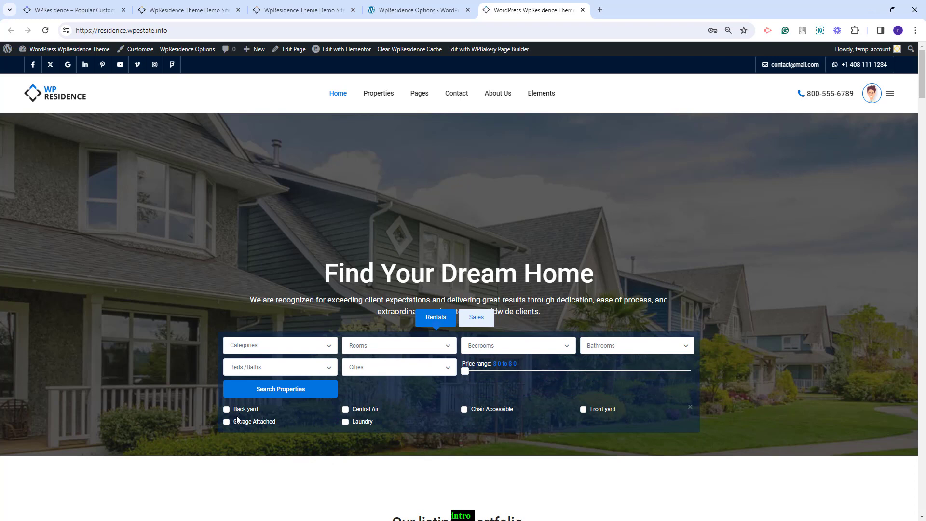
key("ctrl+shift+Tab")
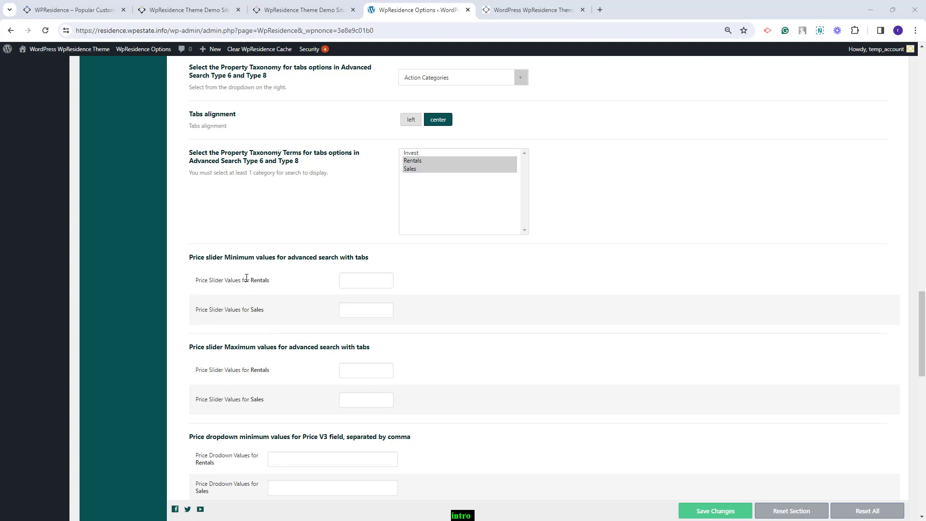
- Set the price slider to 0–100,000,000 for Rentals and 0–1,000,000 for Sales, then check the homepage
left_click(358, 282)
type("0")
key("Tab")
type("0")
type("100000000")
key("Tab")
type("1000000")
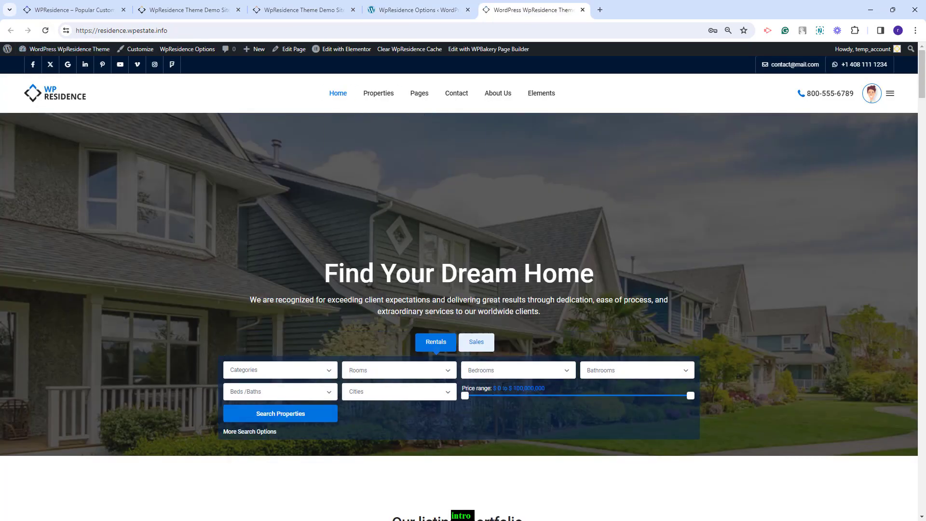
left_click(476, 342)
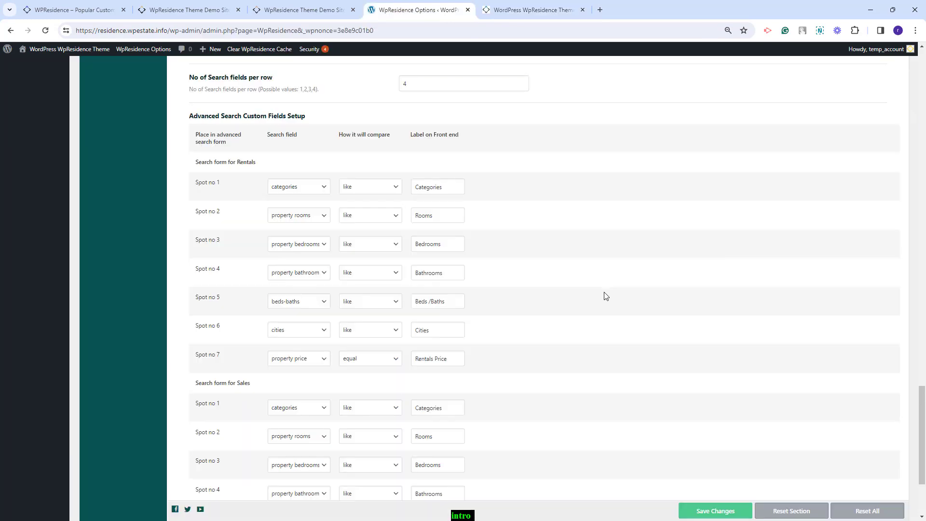
- Set Spot no 7 to property-price-v2 on both Rentals and Sales forms and save
scroll(605, 295, "down", 3)
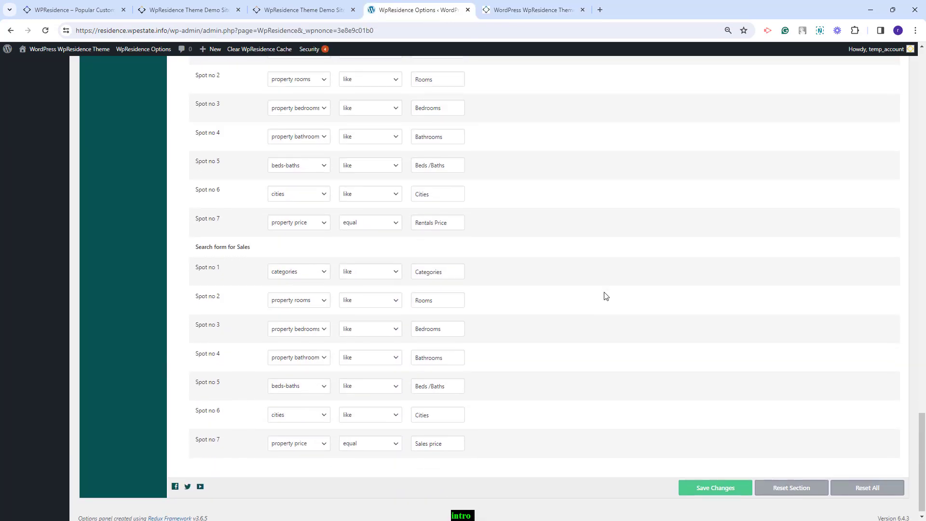
left_click(308, 227)
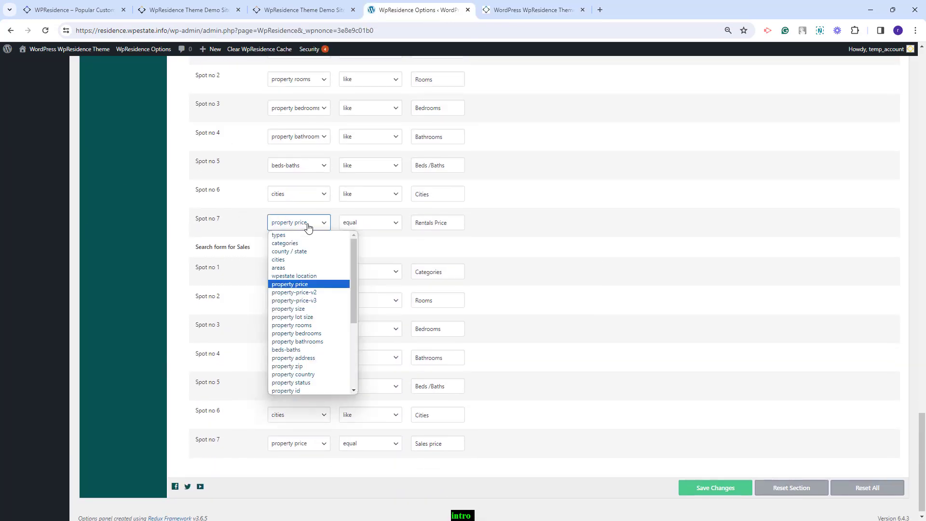
left_click(295, 293)
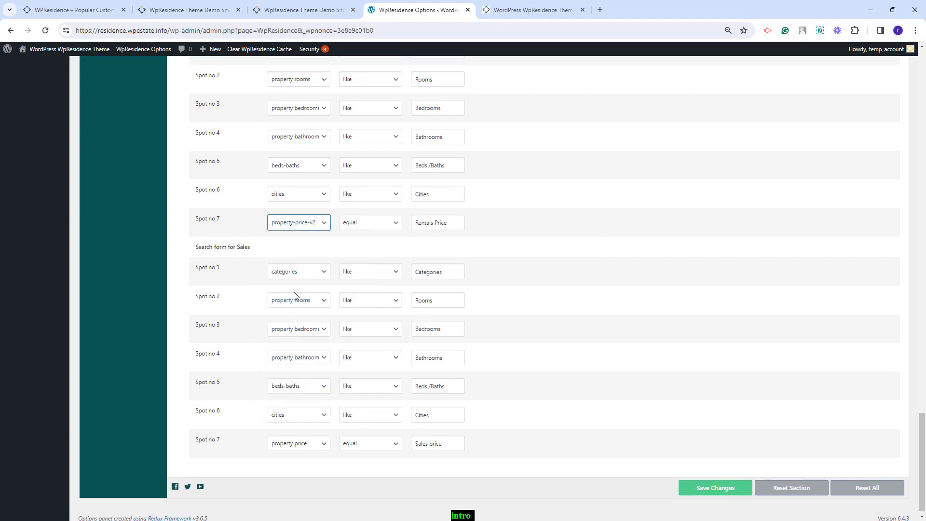
left_click(306, 450)
left_click(295, 333)
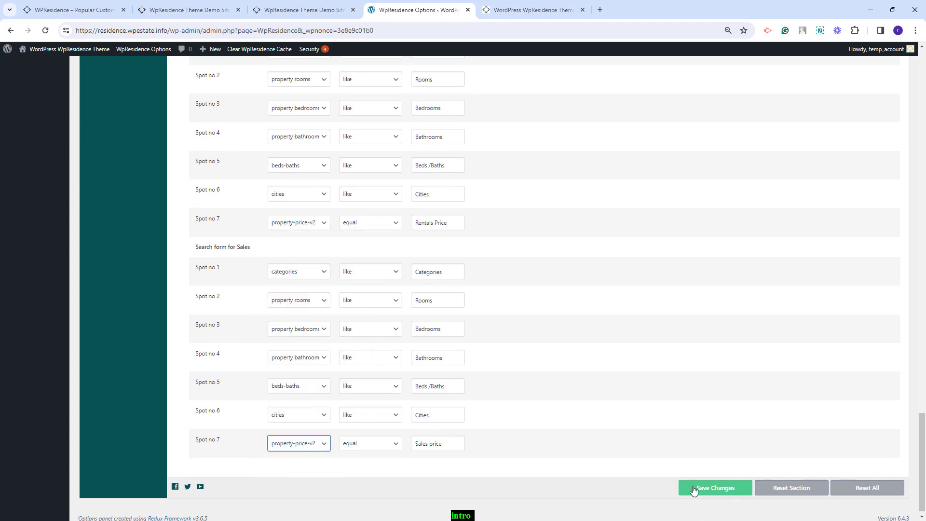
left_click(692, 488)
- Preview the Rentals price selector on the site homepage
left_click(531, 9)
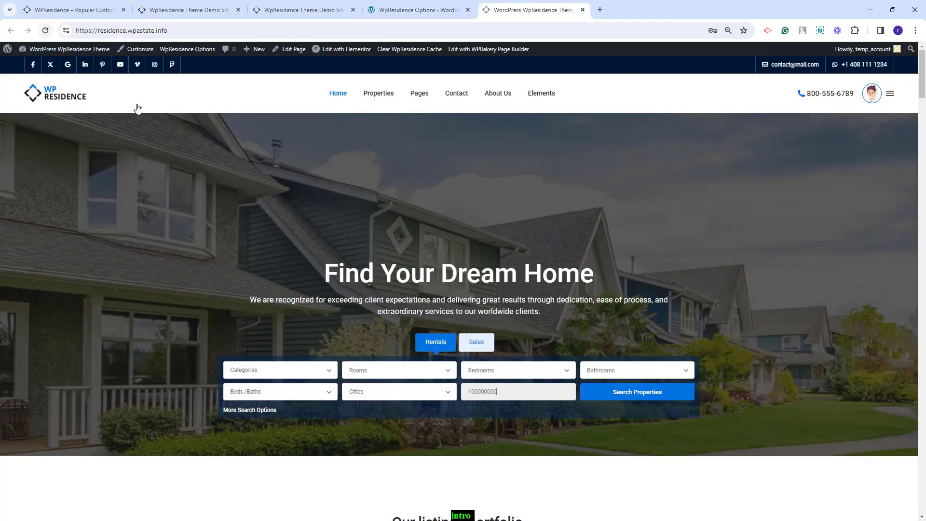
left_click(493, 392)
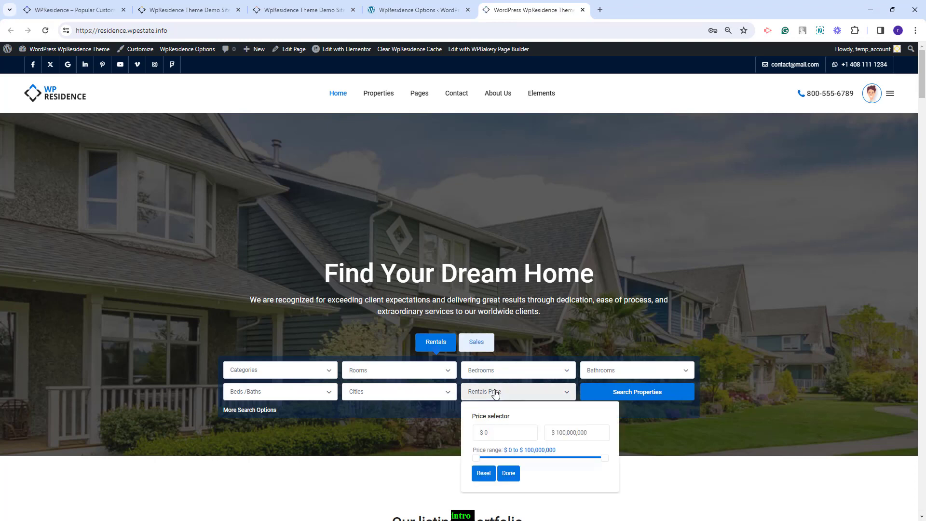
left_click(491, 432)
- Change the Rentals Spot no 7 field to property-price-v3
left_click(415, 10)
left_click(285, 222)
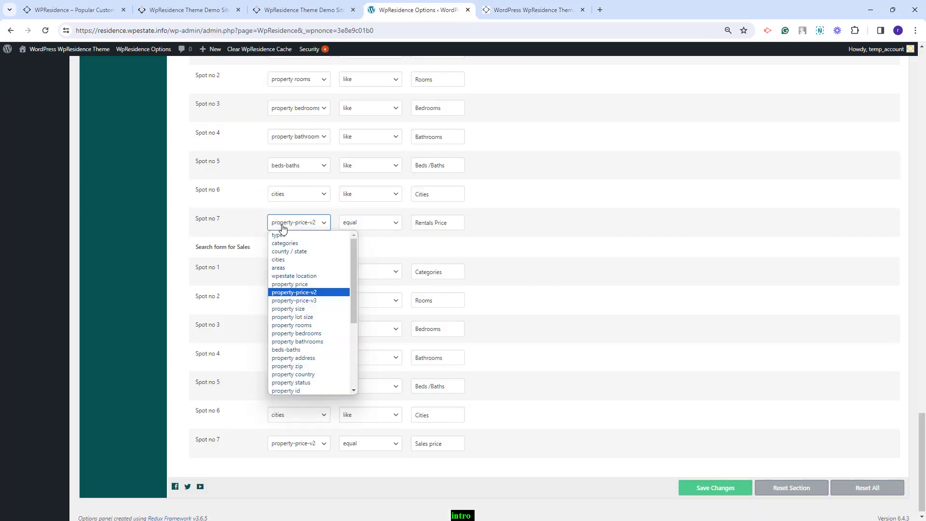
left_click(317, 300)
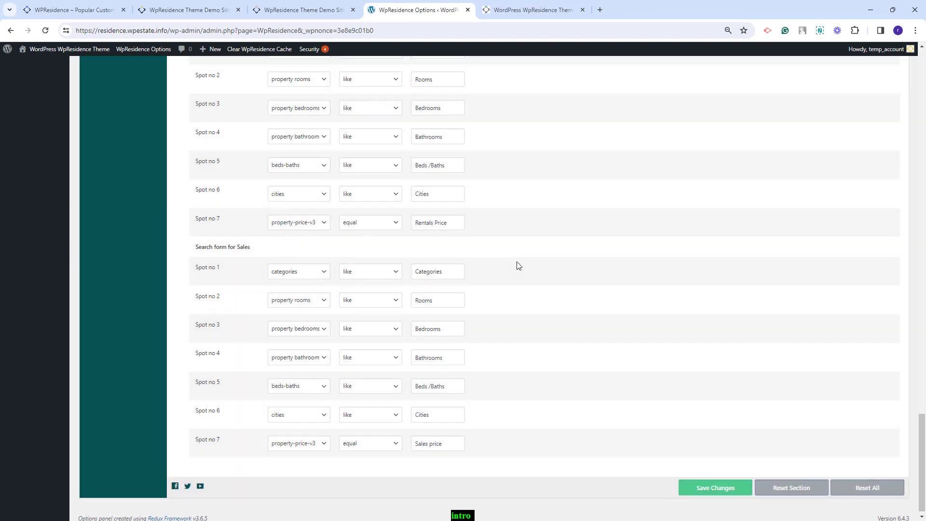
scroll(646, 240, "up", 20)
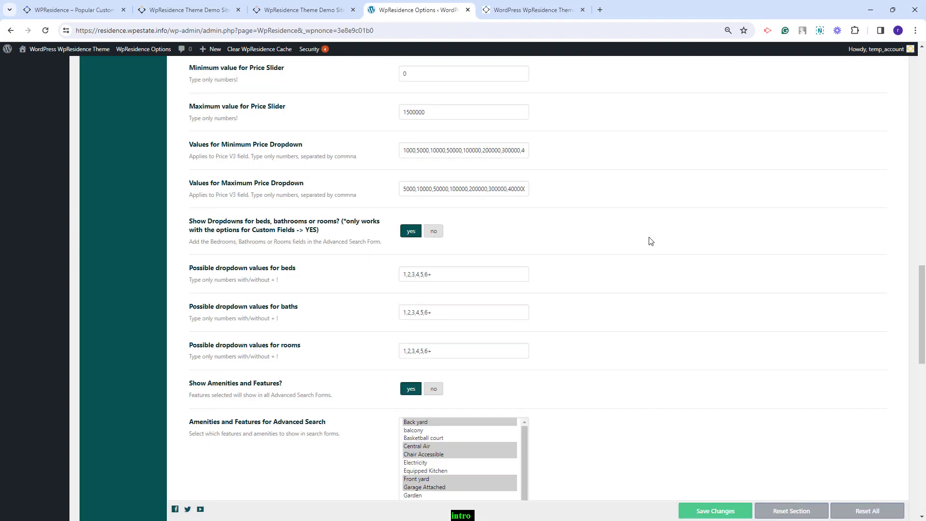
- Review the Rentals price dropdown options on the homepage, then run Search Properties
scroll(650, 241, "up", 2)
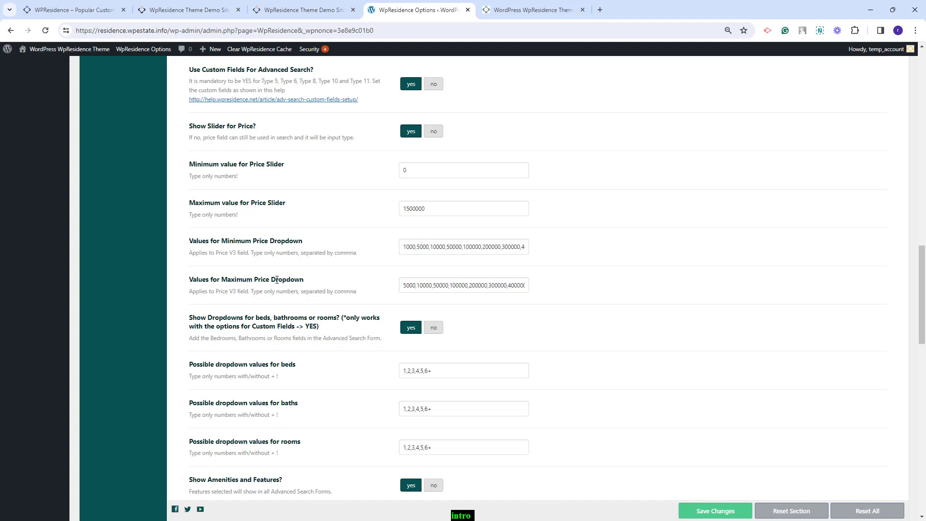
key("ctrl+Tab")
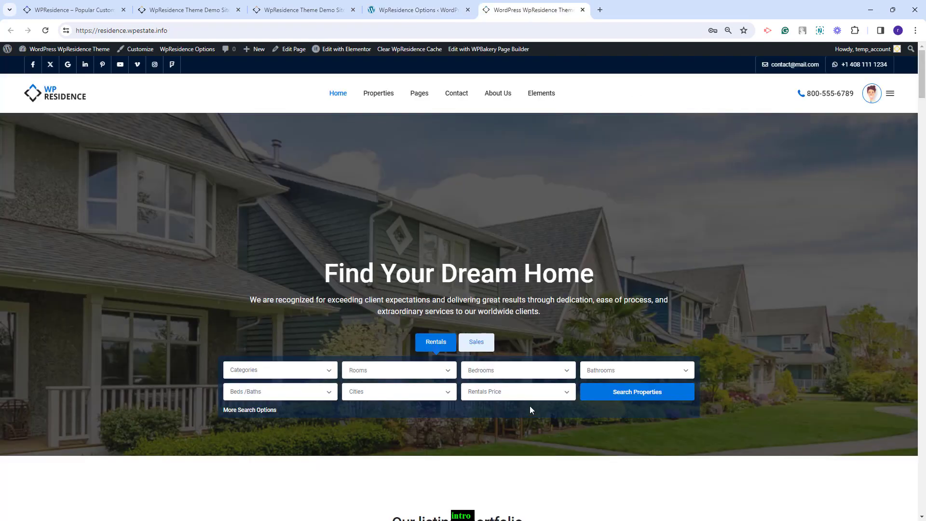
left_click(495, 400)
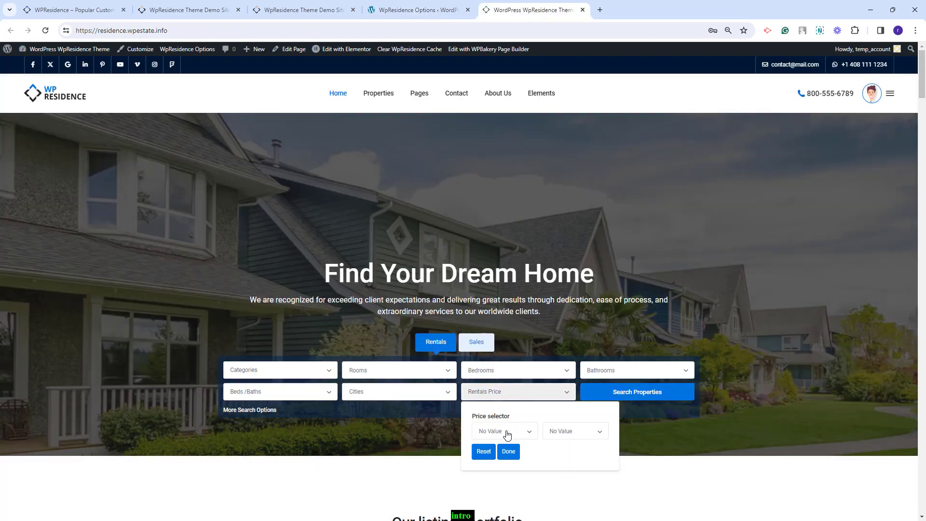
key("ctrl+shift+Tab")
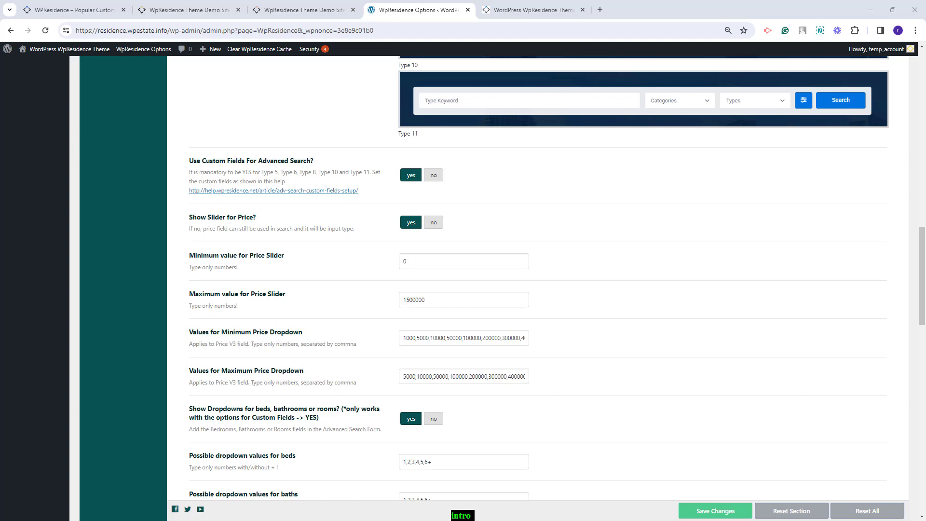
key("ctrl+Tab")
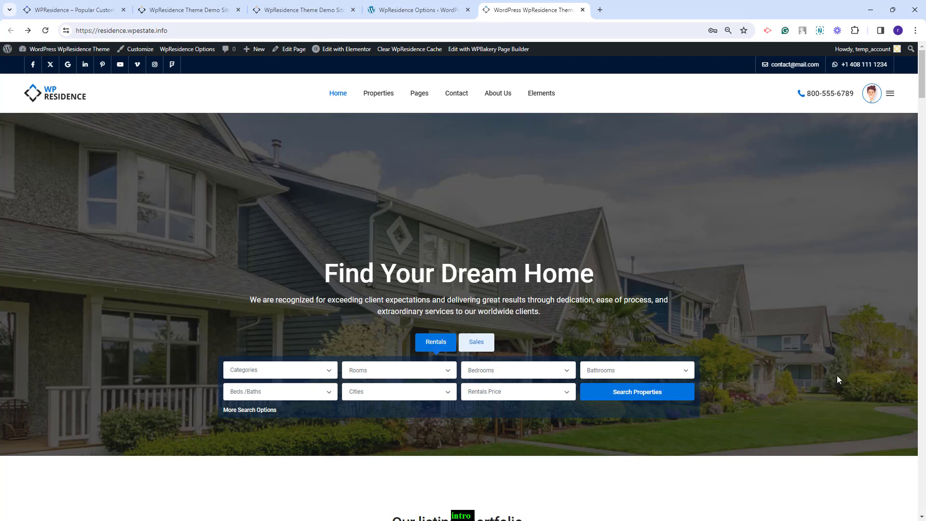
left_click(643, 392)
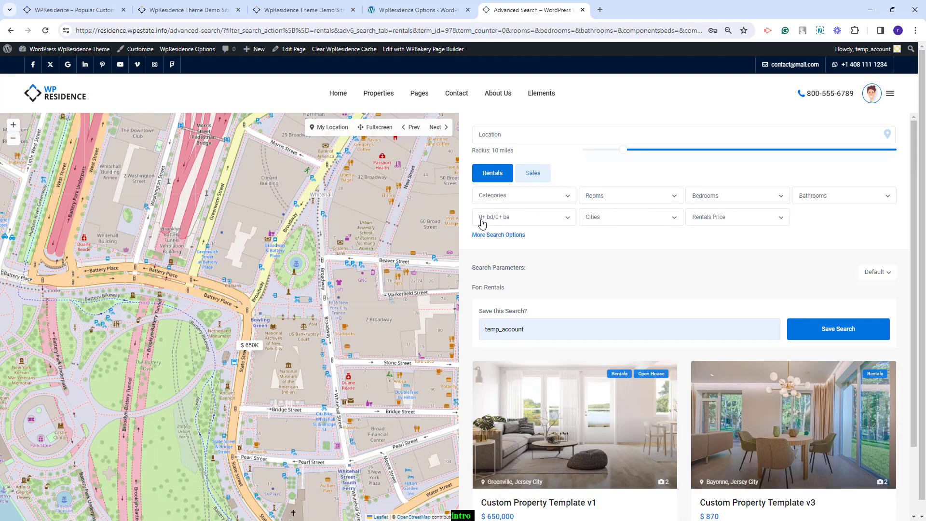
- Switch the results form to Sales, then go to Elementor Homepages > Homepage V6
left_click(527, 177)
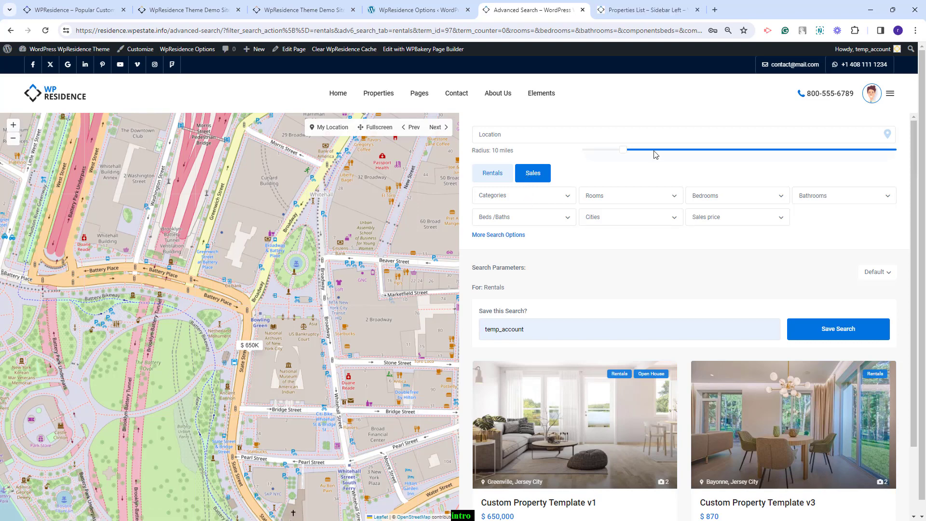
left_click(656, 9)
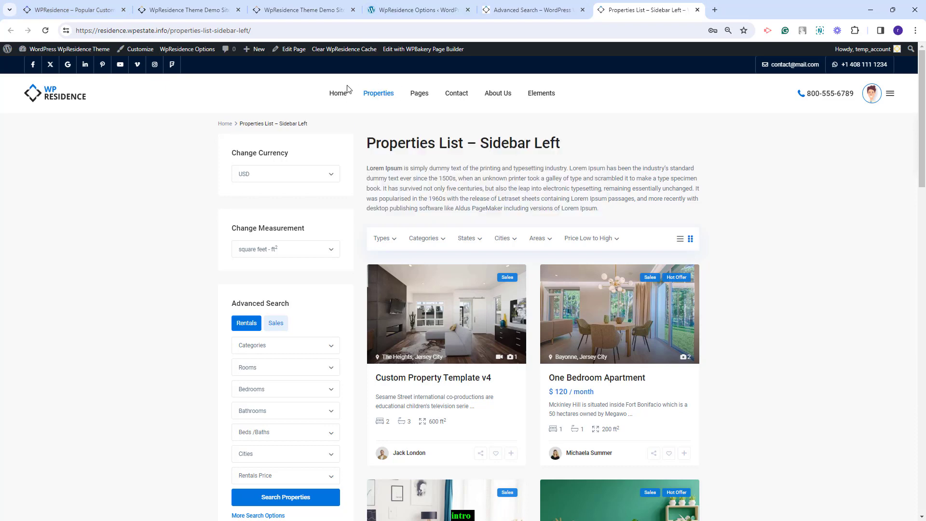
mouse_move(340, 93)
left_click(487, 131)
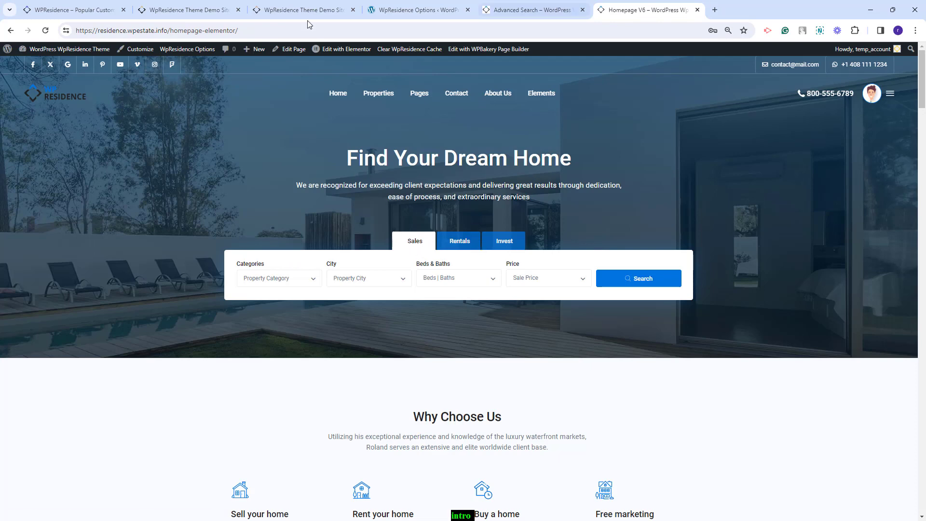
- In Elementor, delete the Invest tab from the Search Form Builder tabs, then view main.wpresidence.net
left_click(337, 54)
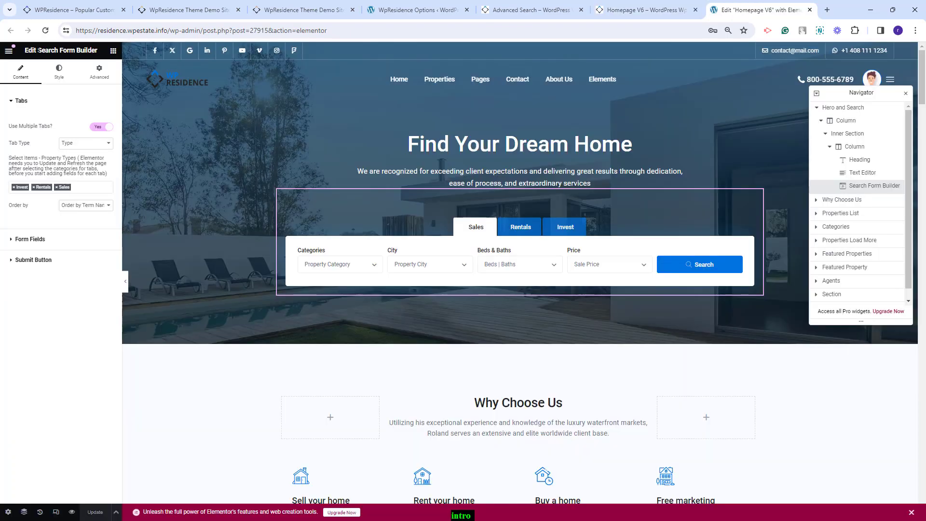
left_click_drag(39, 50, 96, 59)
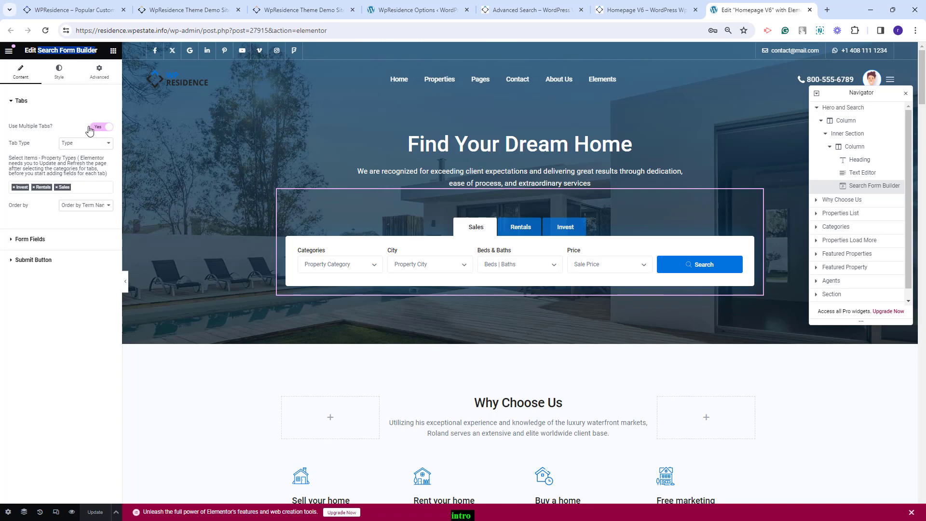
left_click(40, 241)
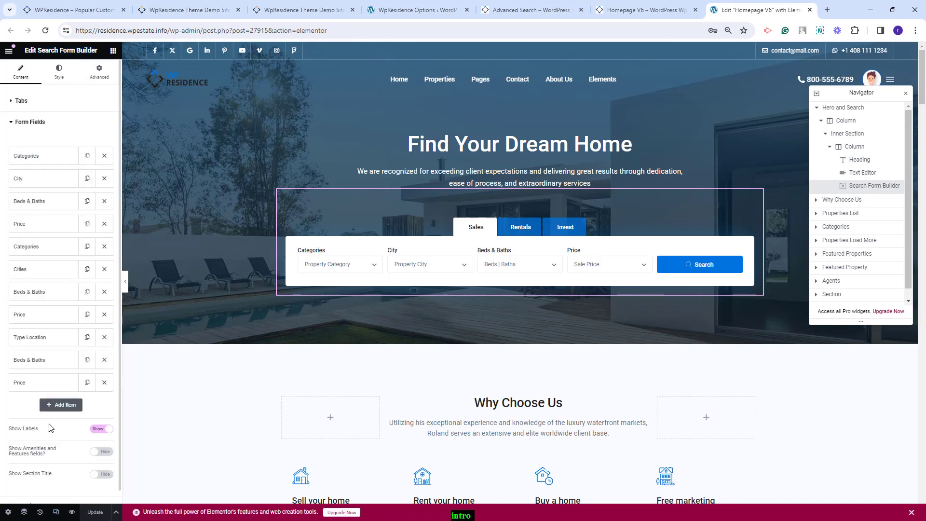
left_click(21, 100)
left_click(14, 187)
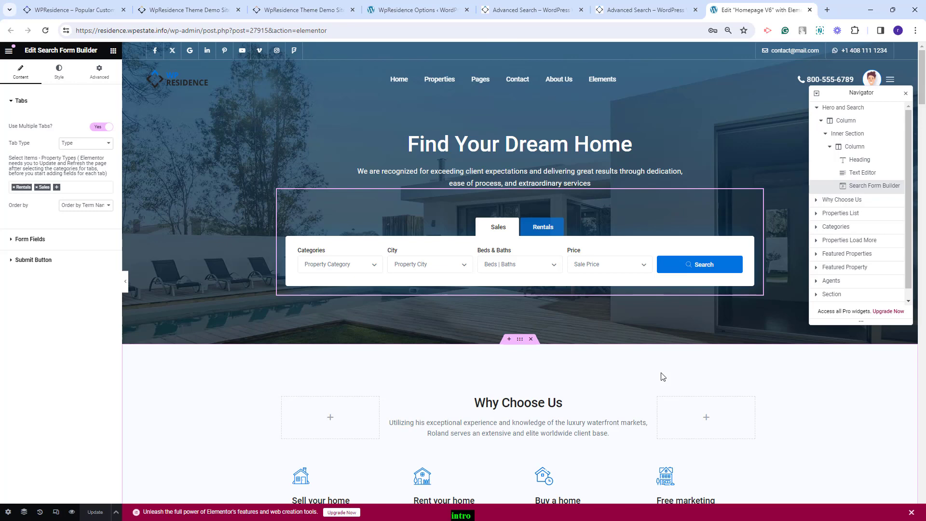
key("ctrl+1")
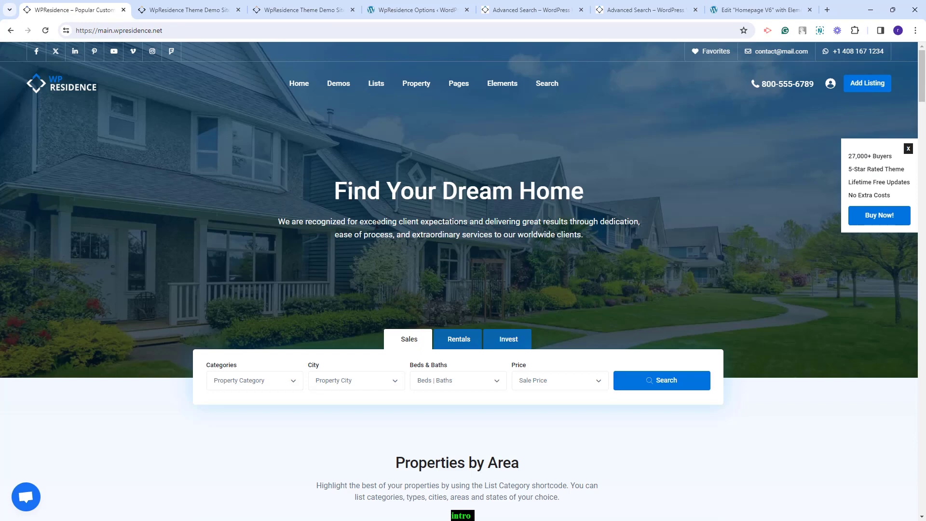